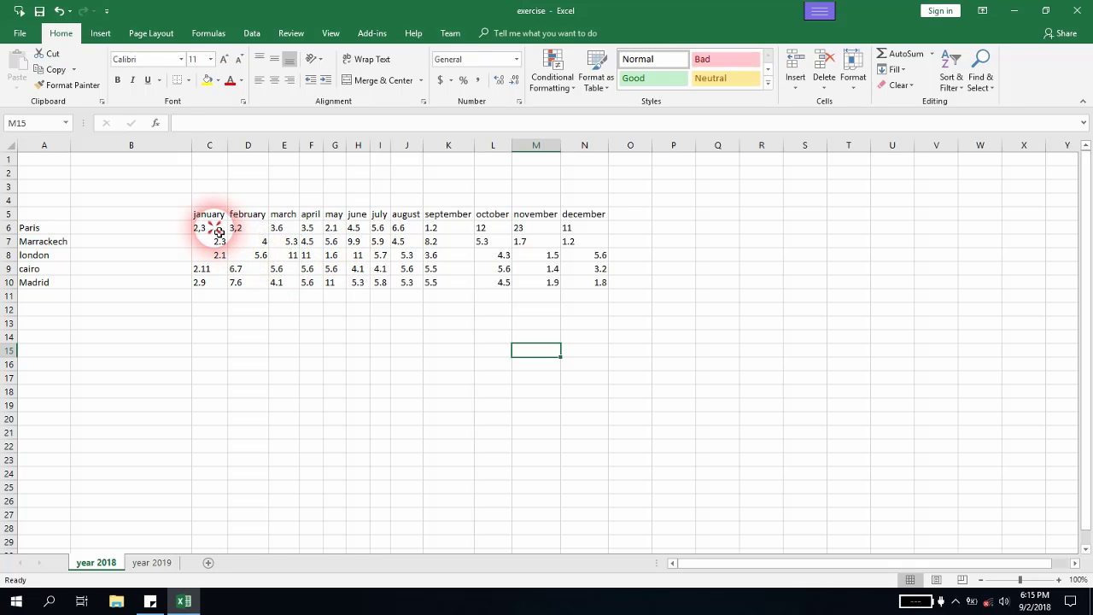
# Right-align the values of all cities and months in the range C6:N10.
pyautogui.moveTo(220, 232); pyautogui.dragTo(586, 289)
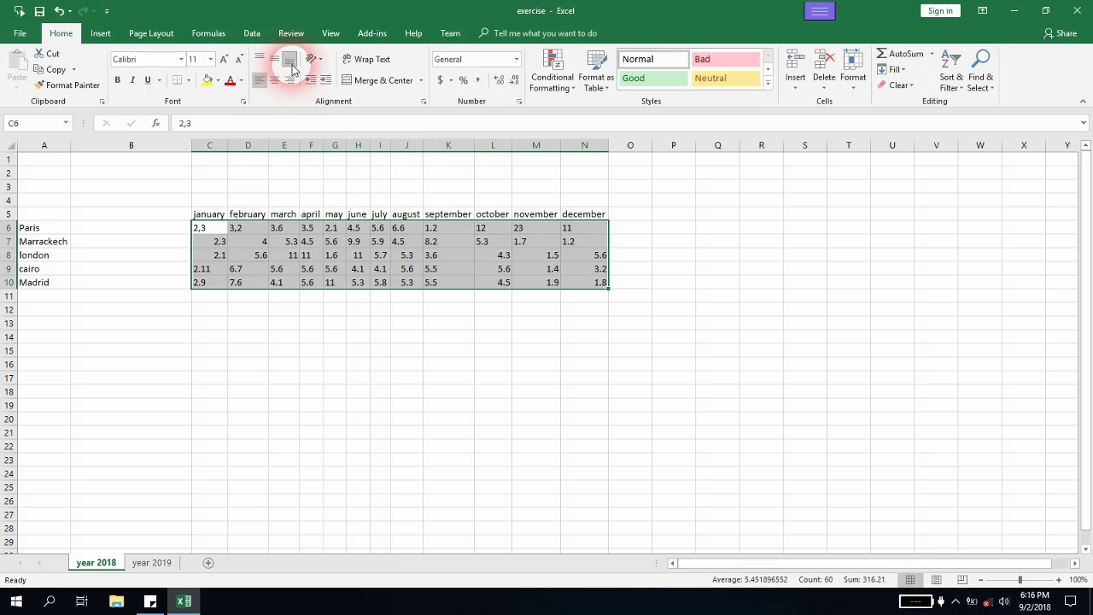
pyautogui.click(291, 81)
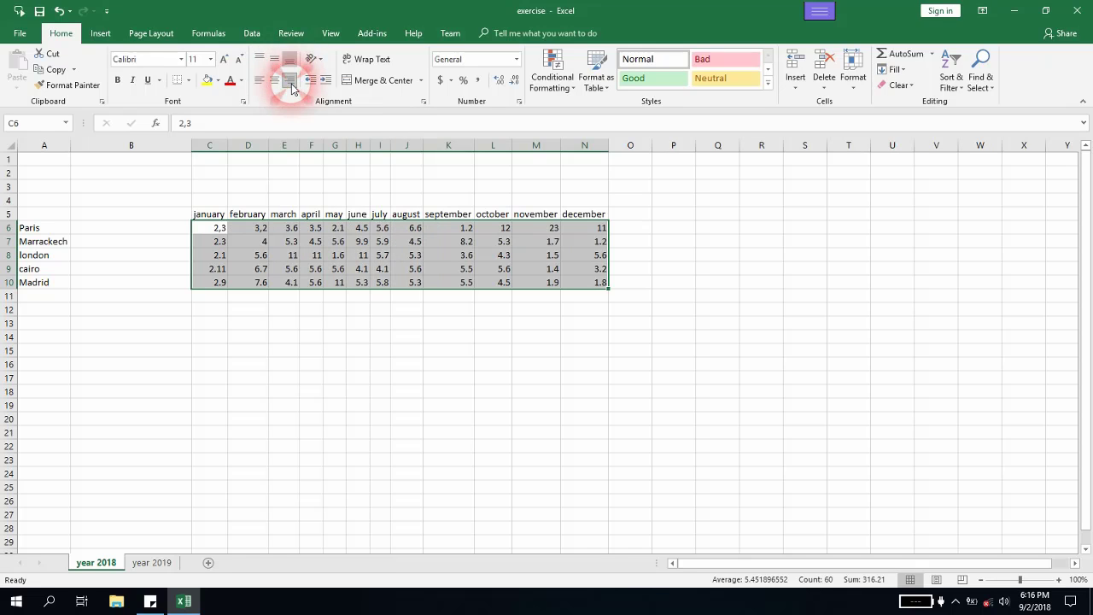
pyautogui.click(416, 268)
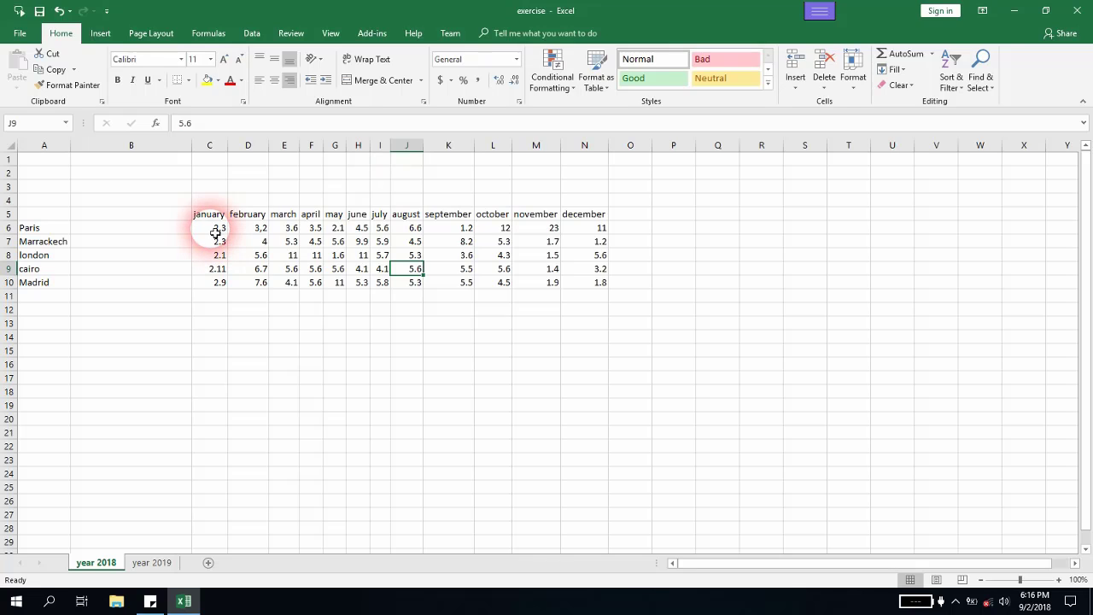
# Apply the Euro (€ 123) accounting format to the values in C6:N10.
pyautogui.moveTo(215, 231); pyautogui.dragTo(584, 288)
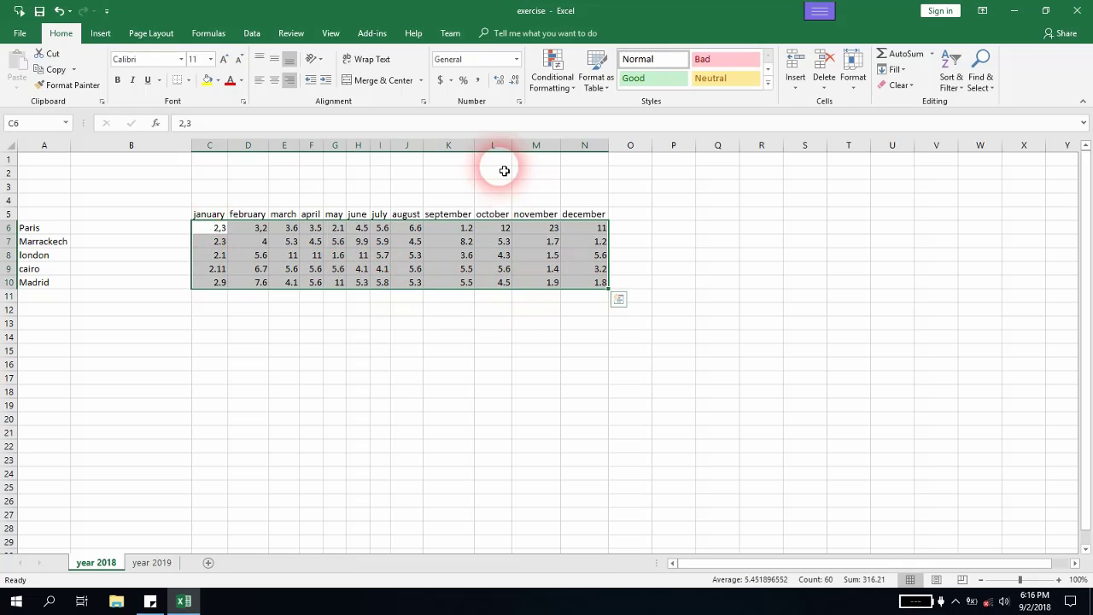
pyautogui.click(452, 82)
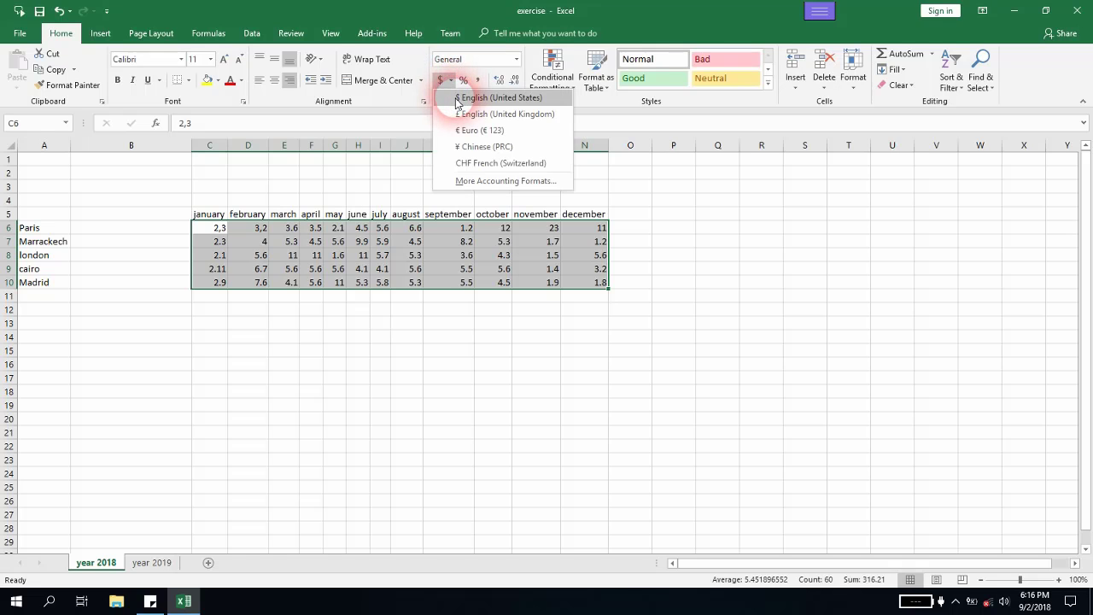
pyautogui.click(475, 131)
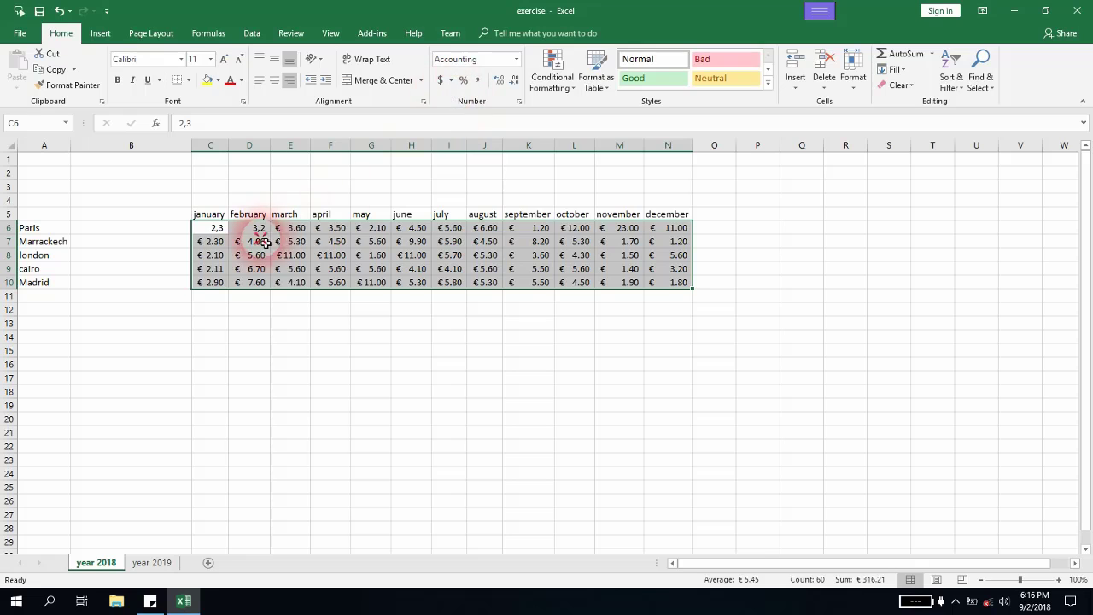
# Apply the $ English (United States) accounting format to the values in C6:N10.
pyautogui.moveTo(210, 227); pyautogui.dragTo(671, 286)
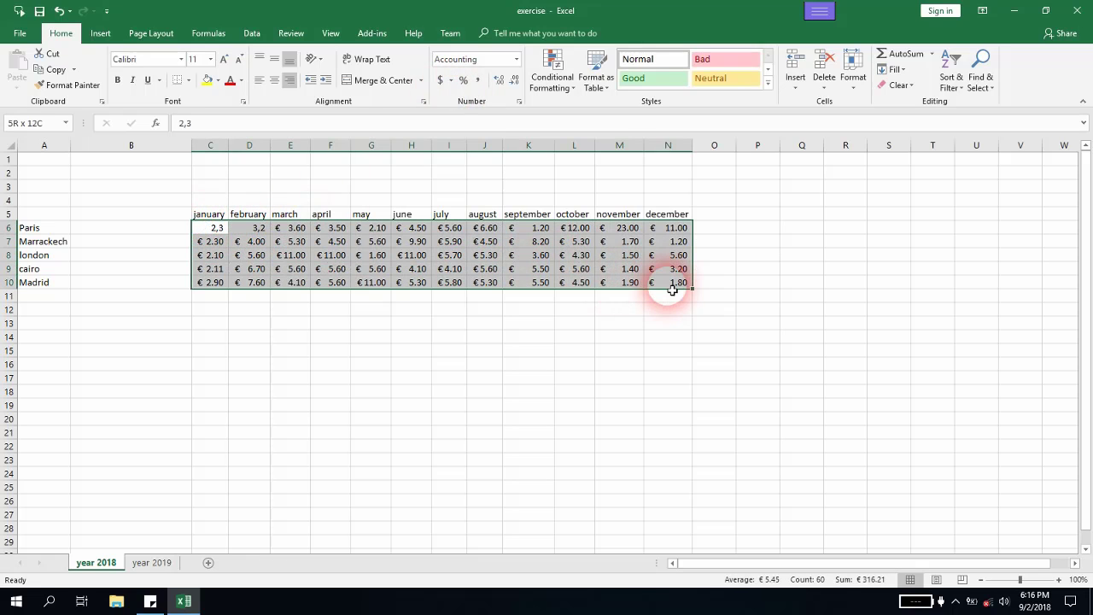
pyautogui.click(452, 81)
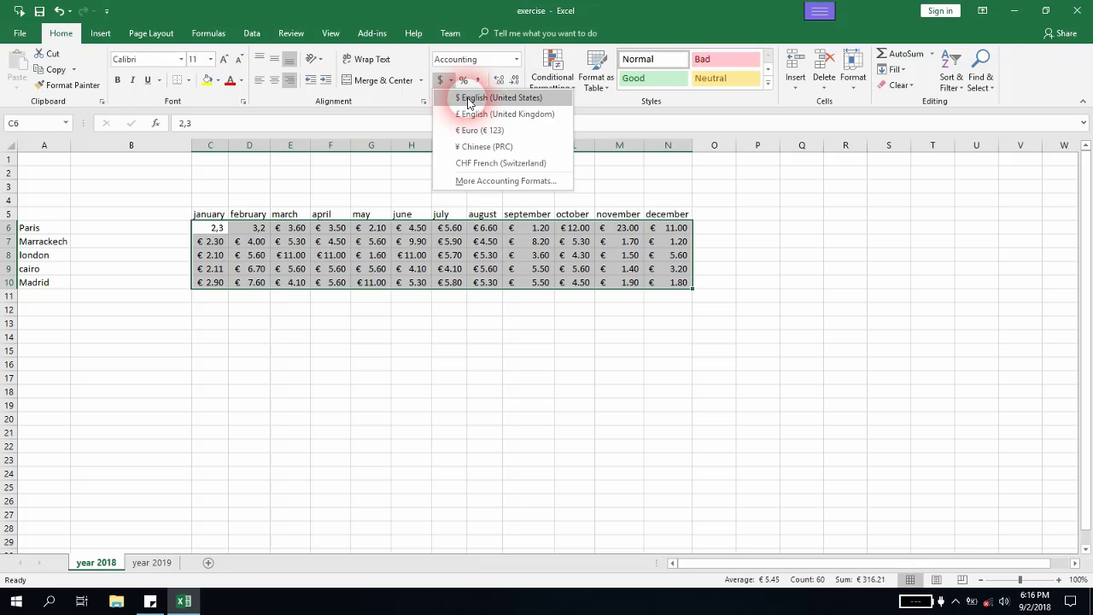
pyautogui.click(466, 100)
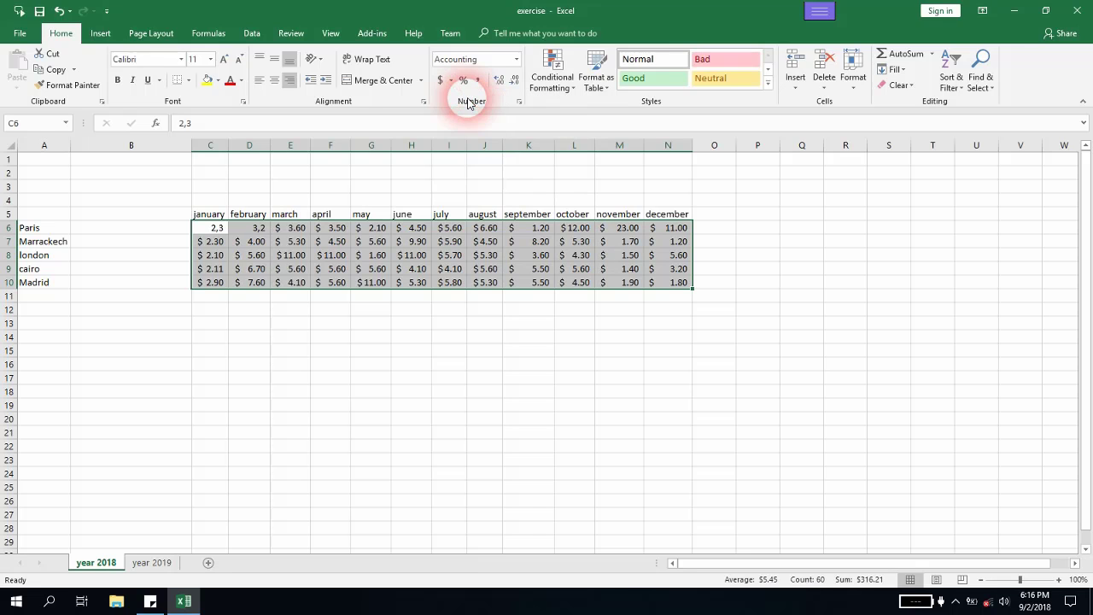
pyautogui.click(288, 270)
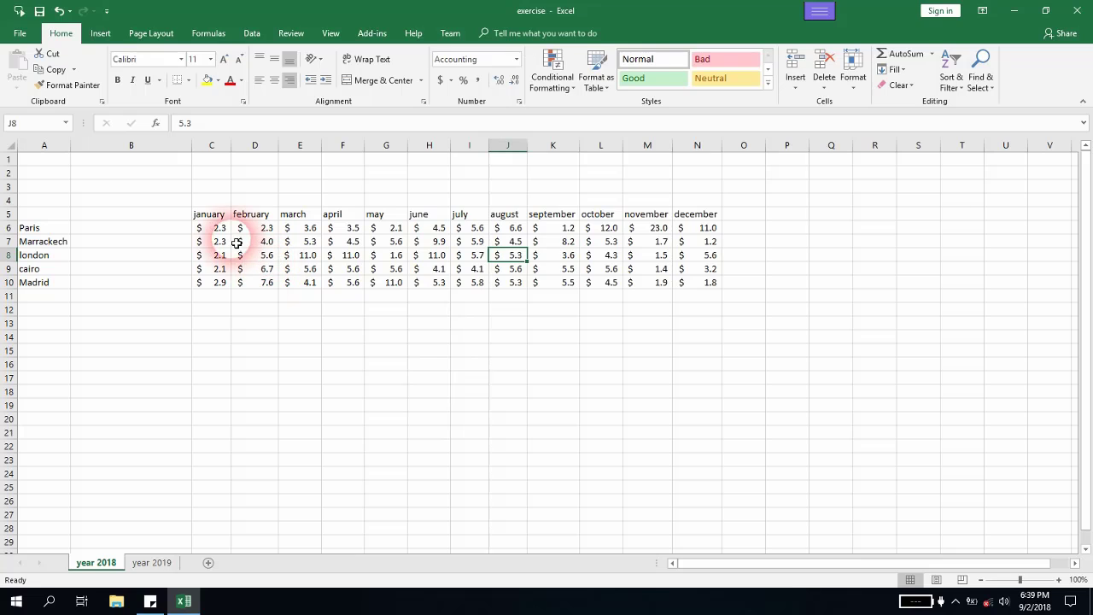
# Browse the currency symbols offered in the additional accounting formats and cancel without applying one.
pyautogui.moveTo(221, 228); pyautogui.dragTo(687, 271)
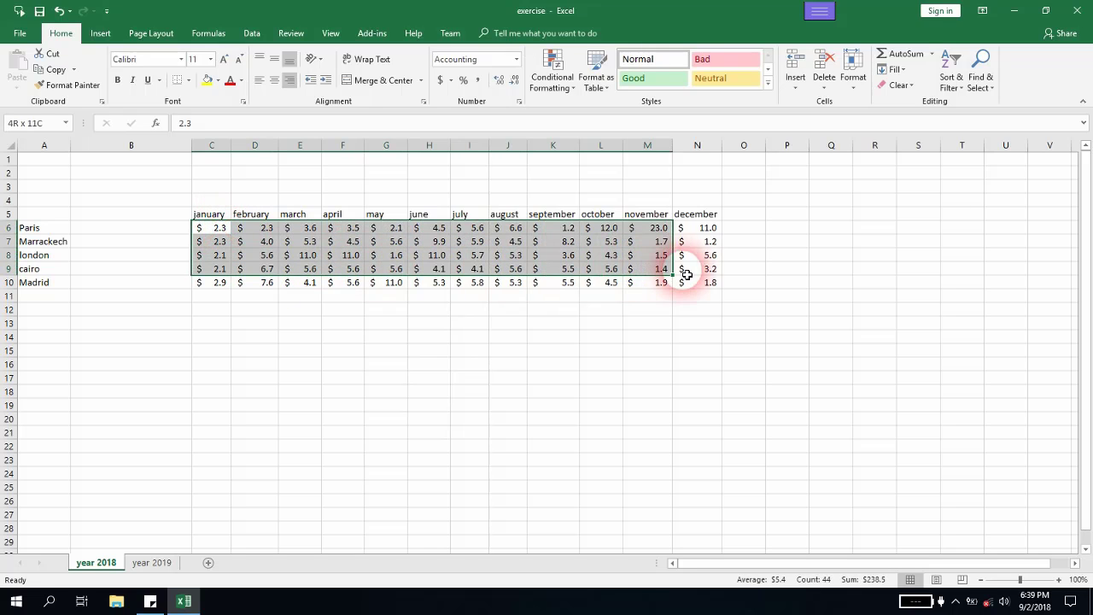
pyautogui.click(691, 270)
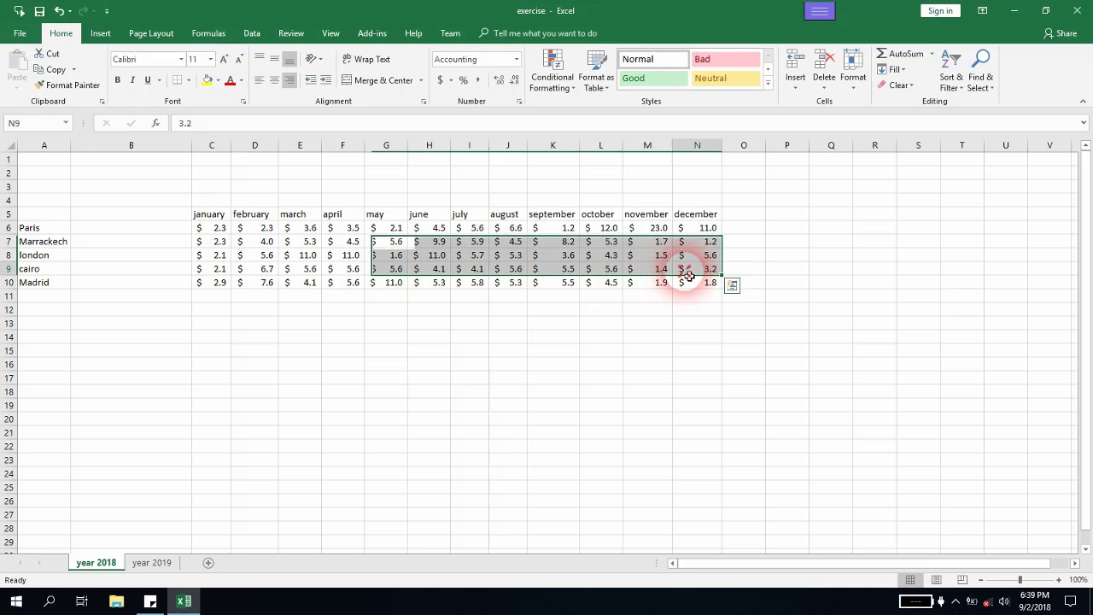
pyautogui.click(442, 83)
pyautogui.click(450, 81)
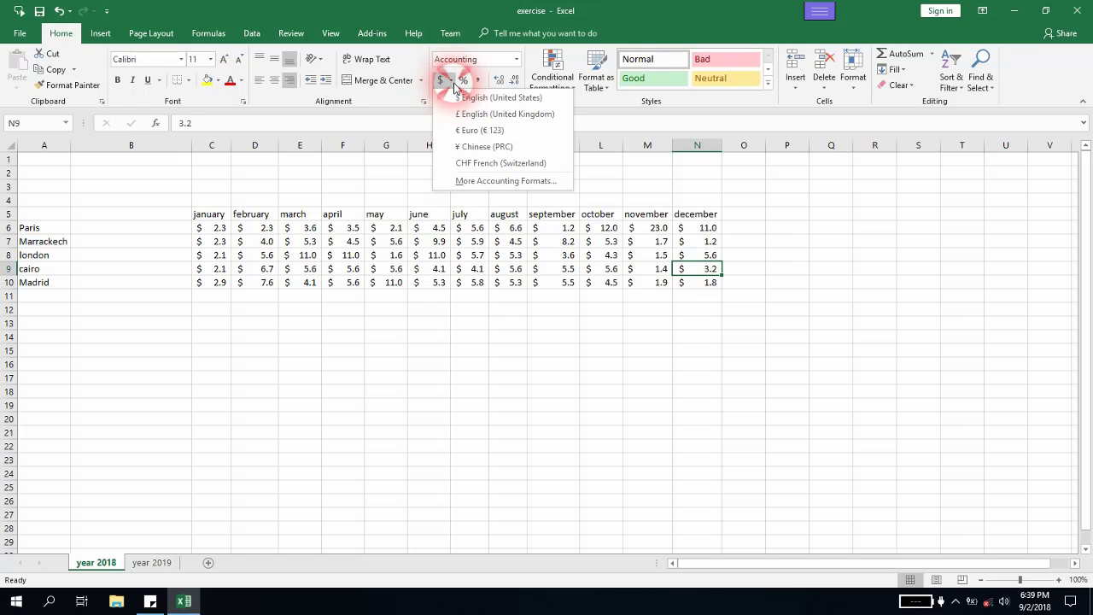
pyautogui.click(477, 181)
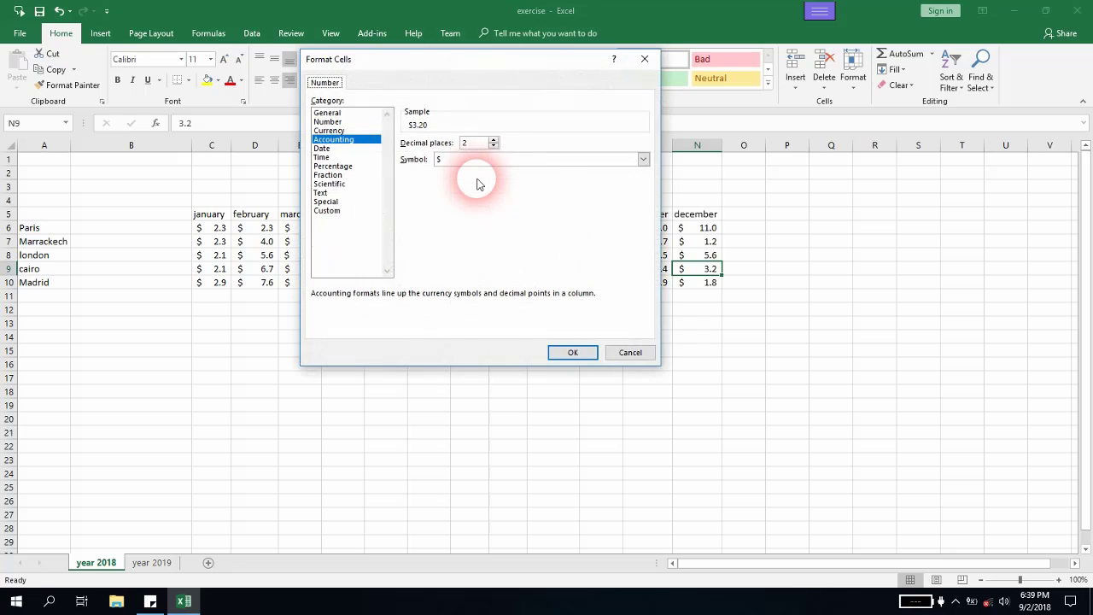
pyautogui.hotkey('alt', 'p')
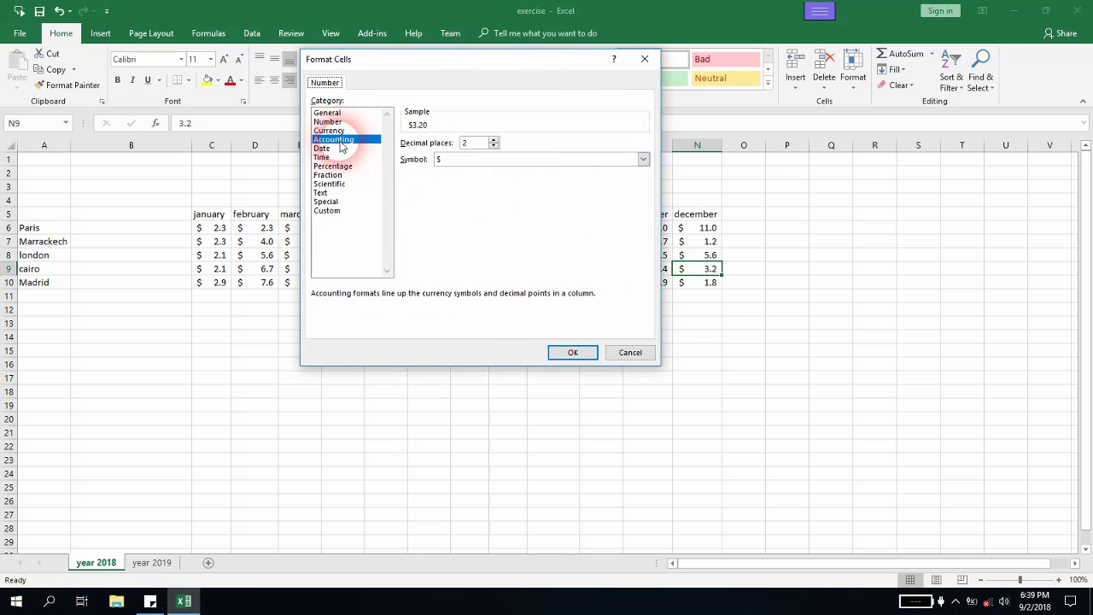
pyautogui.click(483, 160)
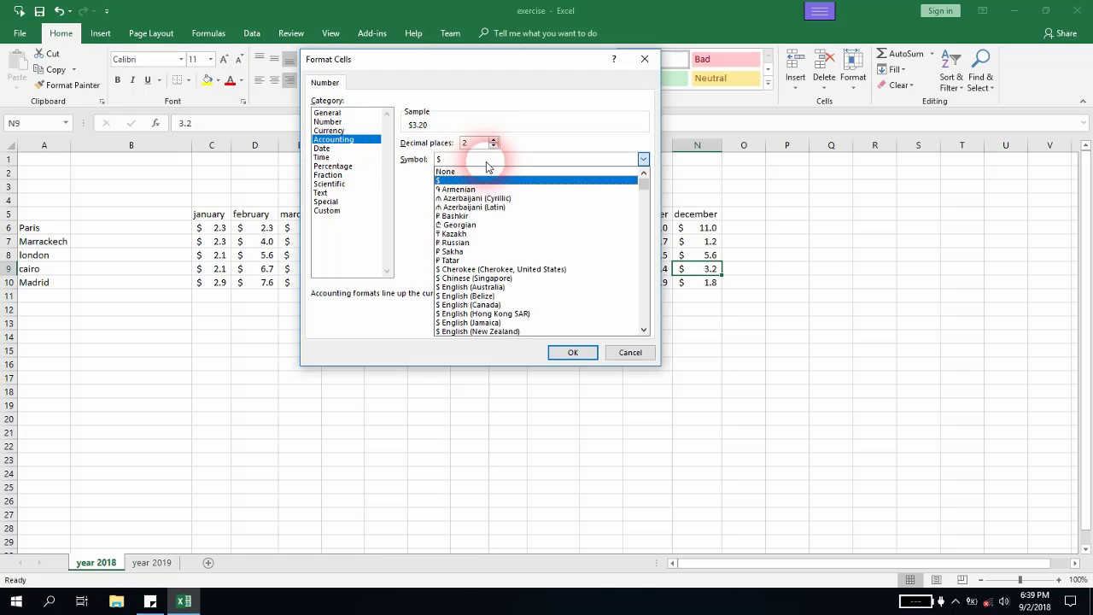
pyautogui.scroll(-2, 475, 243)
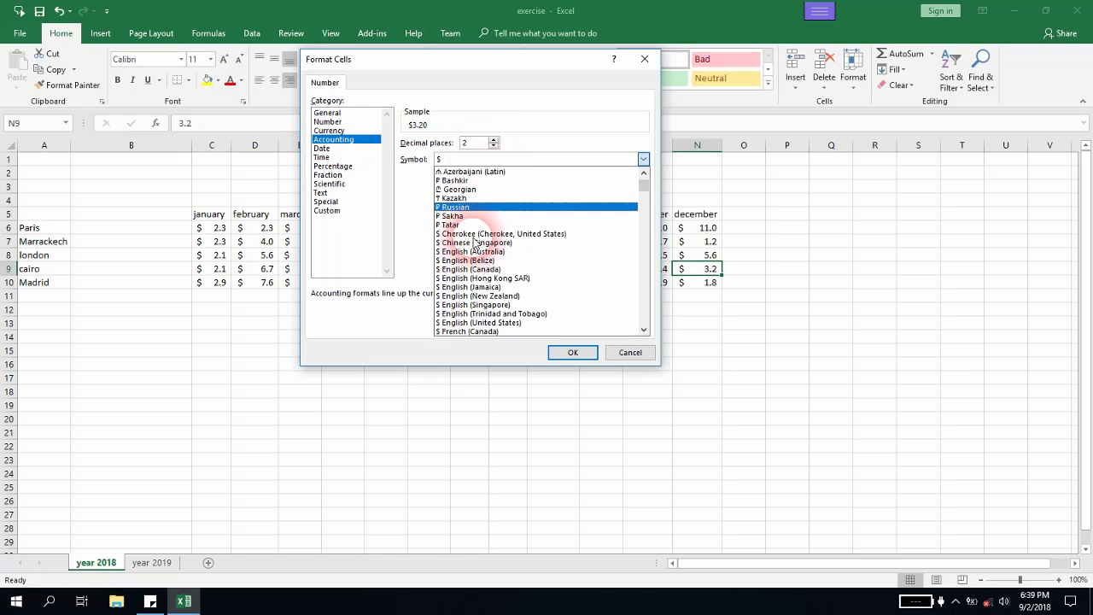
pyautogui.scroll(-5, 472, 242)
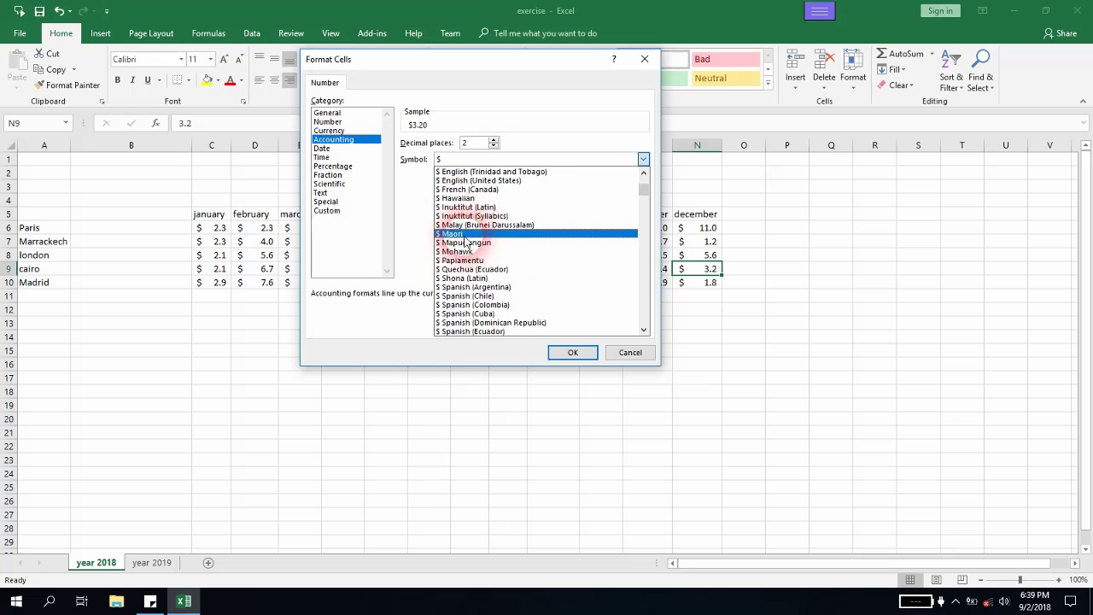
pyautogui.scroll(-5, 465, 243)
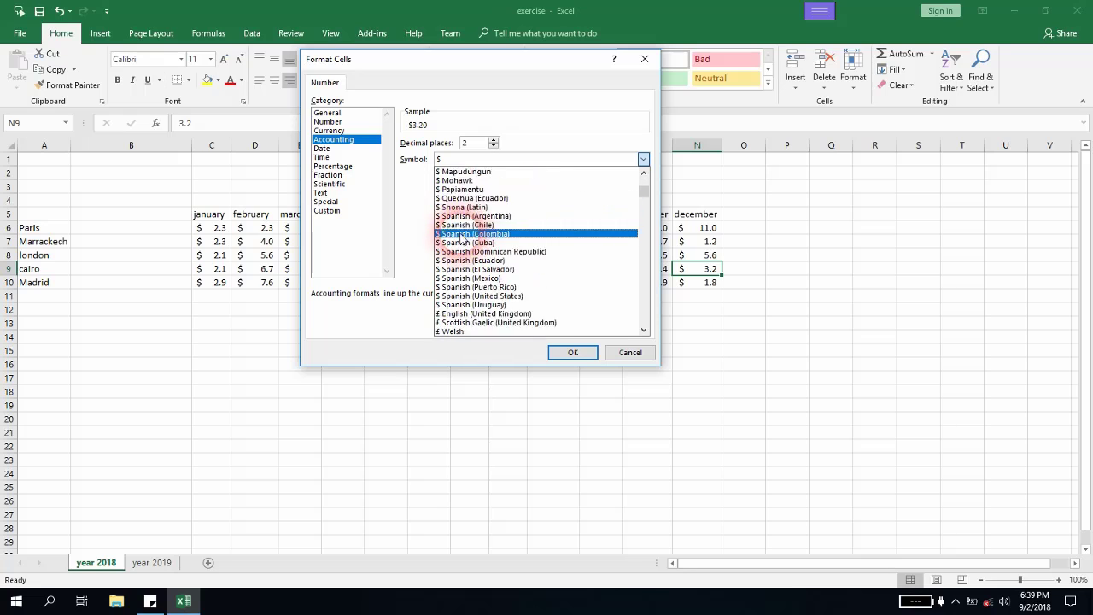
pyautogui.click(557, 139)
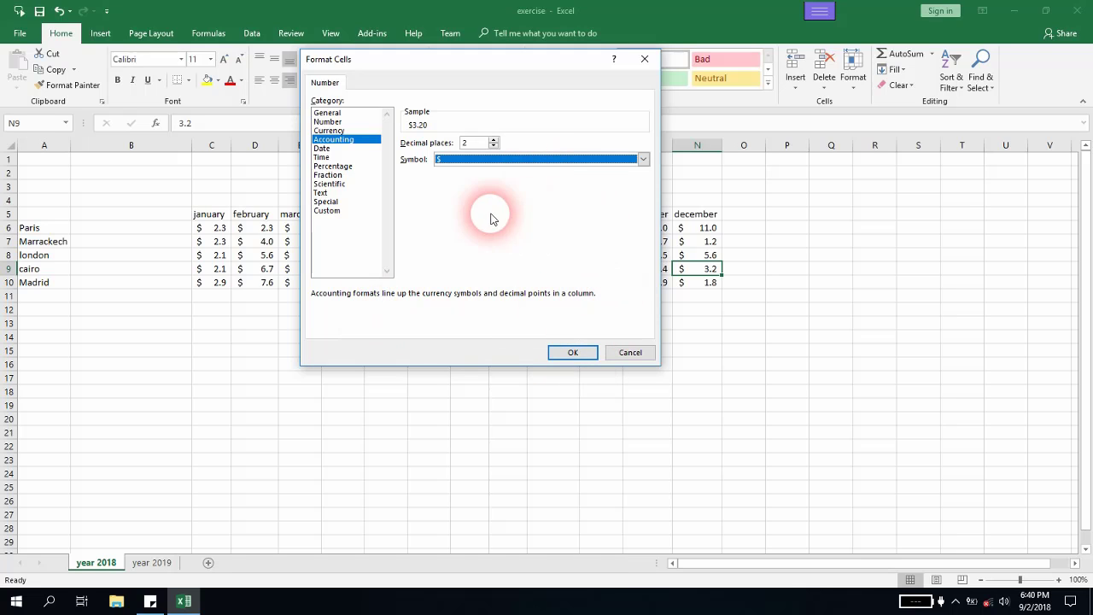
pyautogui.click(632, 354)
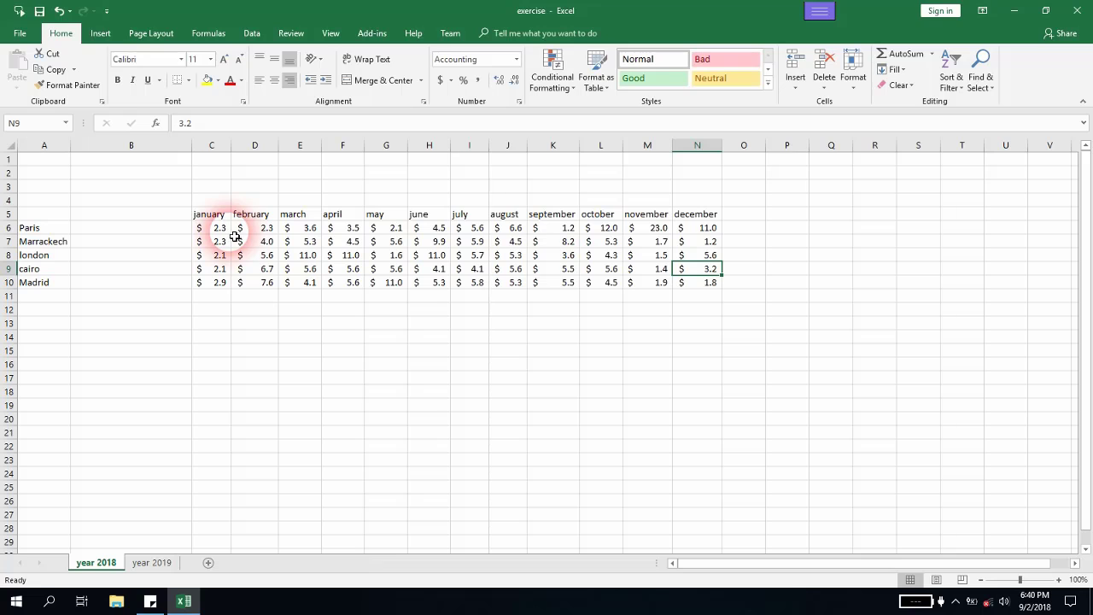
# Increase the decimals of the amounts in C6:N10 to three places and reduce them back to two.
pyautogui.moveTo(223, 230); pyautogui.dragTo(693, 282)
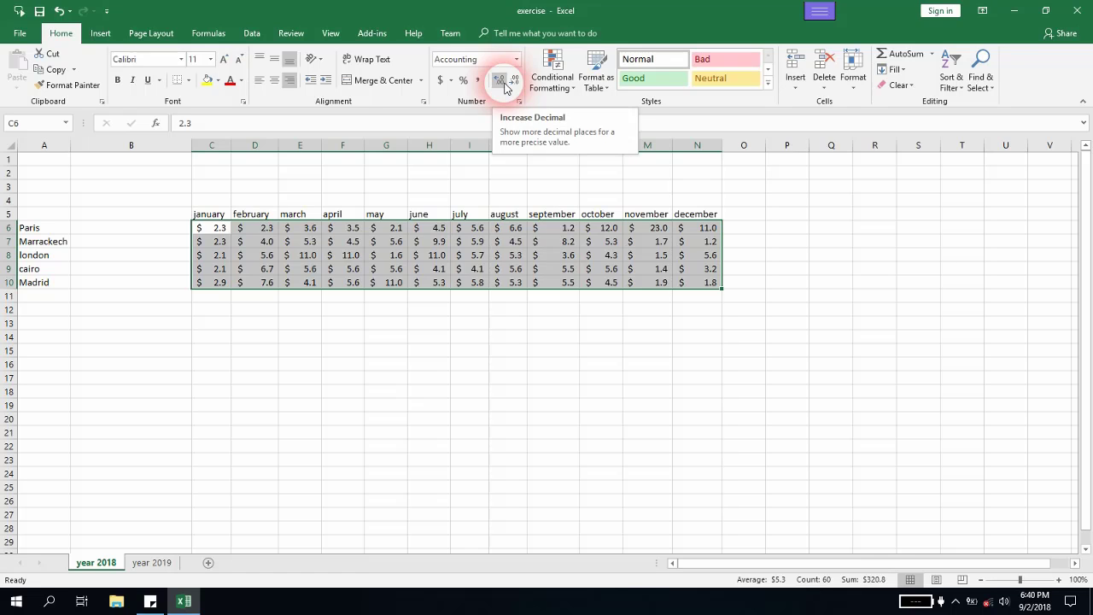
pyautogui.click(504, 83)
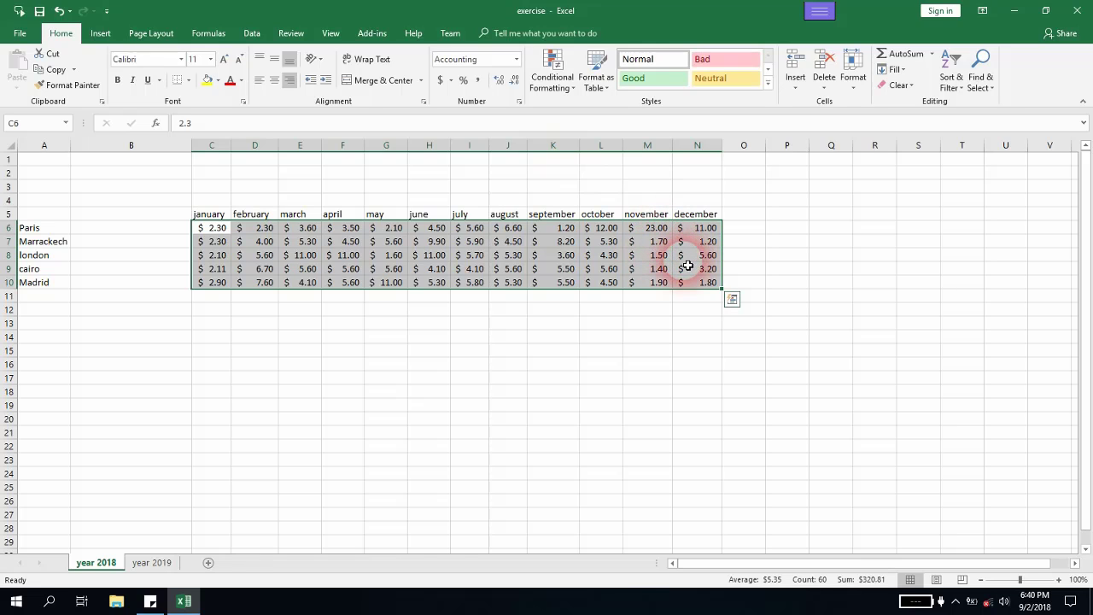
pyautogui.click(501, 83)
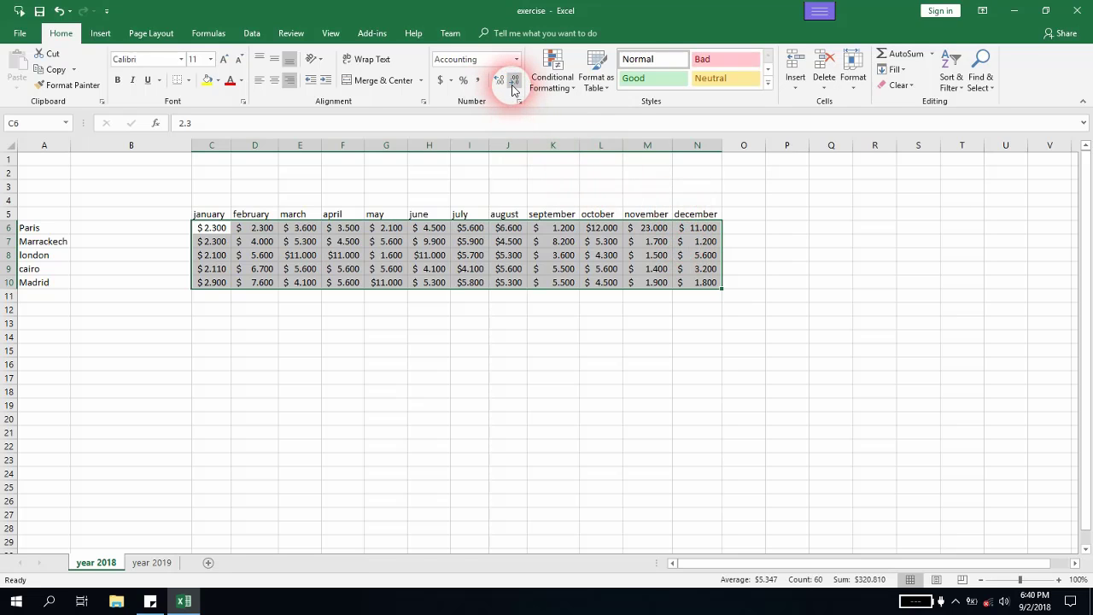
pyautogui.click(513, 86)
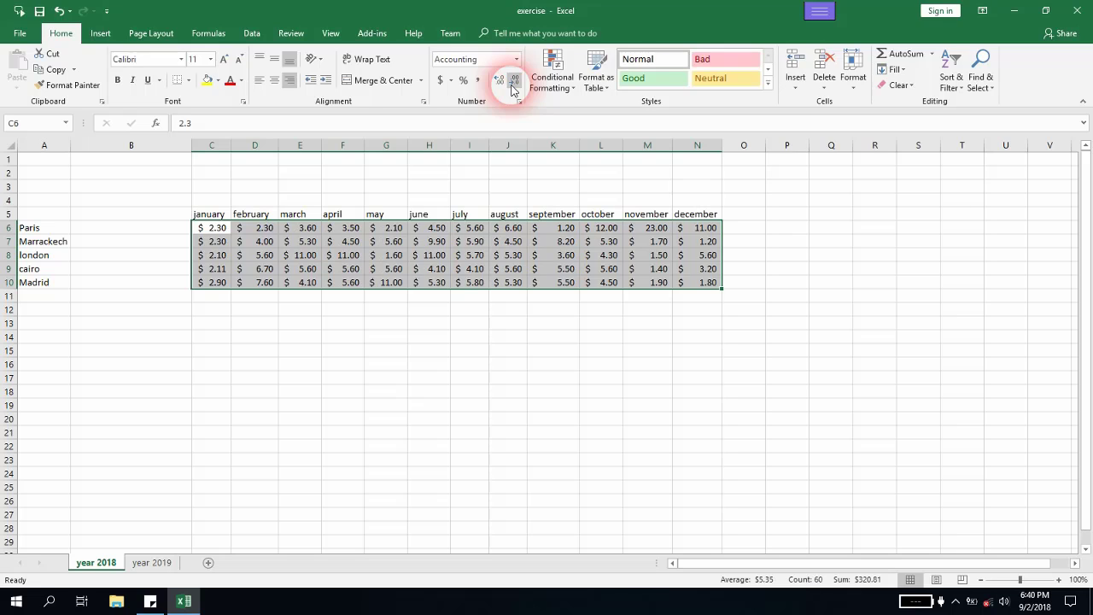
pyautogui.click(504, 256)
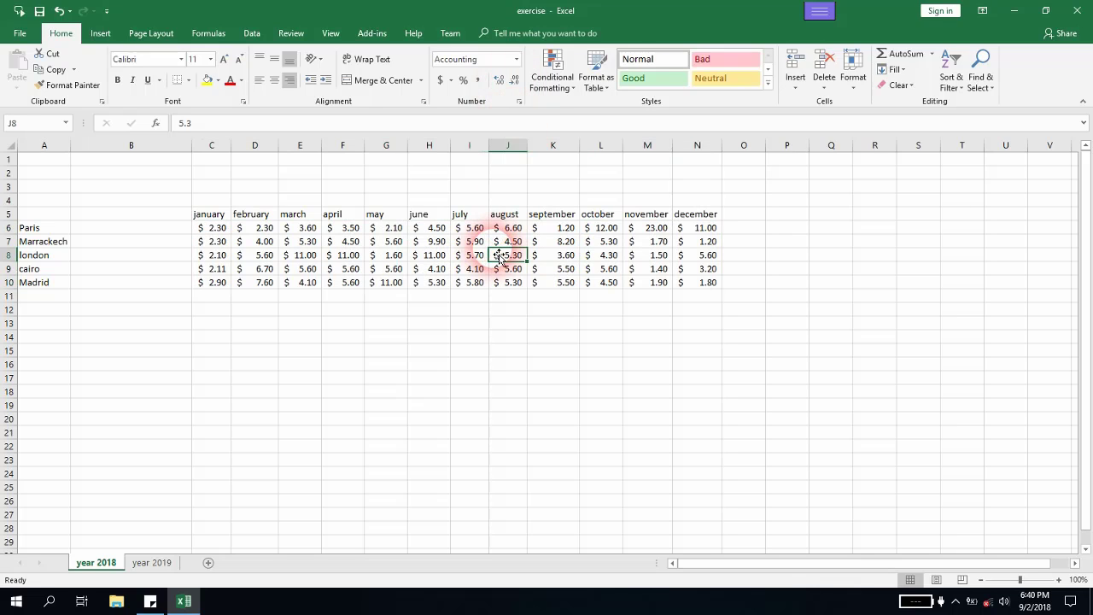
# Save the workbook.
pyautogui.press('alt')
pyautogui.press('alt')
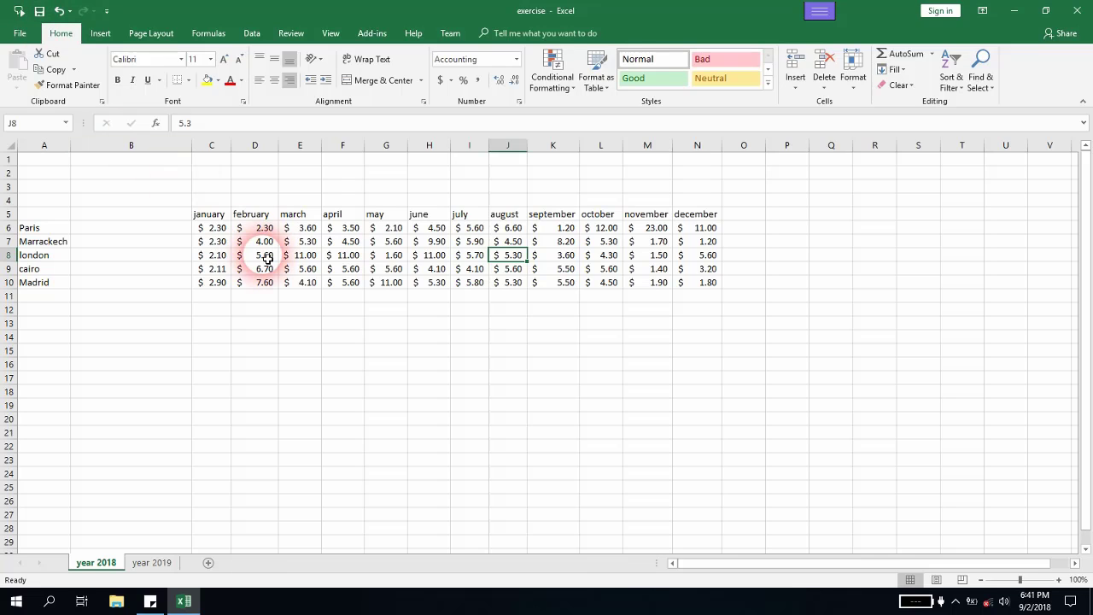
pyautogui.hotkey('ctrl', 's')
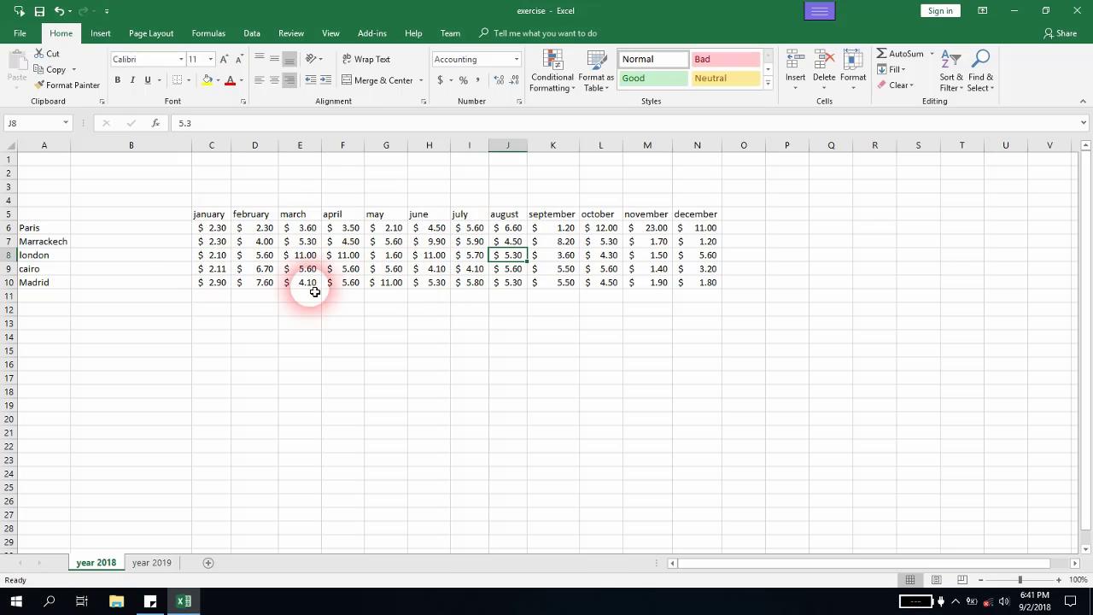
# Convert the range C5:N10 into a table with headers and undo the conversion.
pyautogui.click(272, 290)
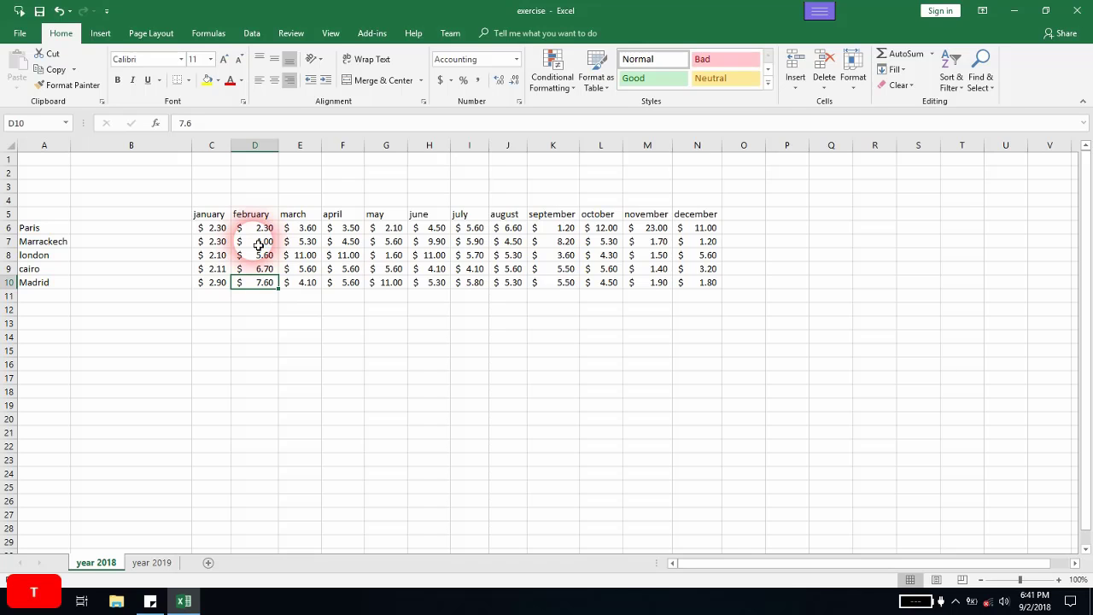
pyautogui.hotkey('ctrl', 't')
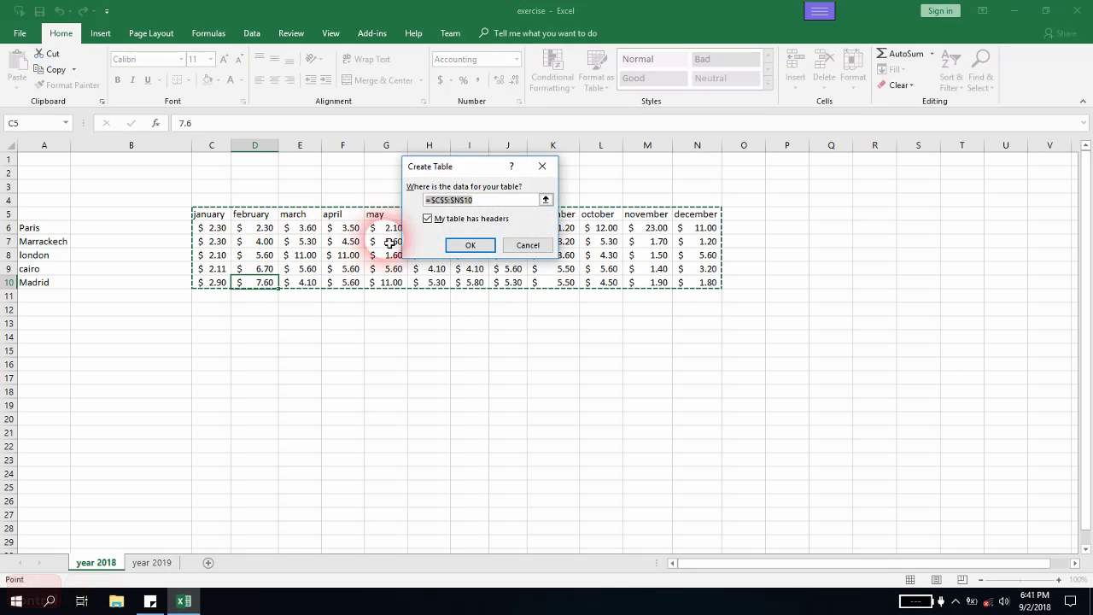
pyautogui.click(469, 248)
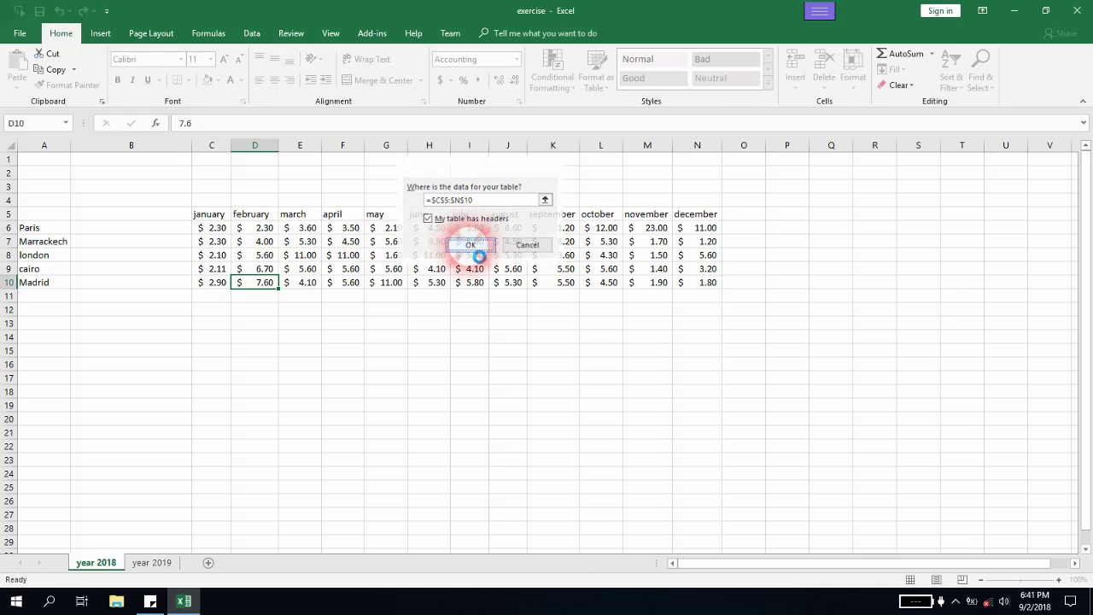
pyautogui.click(429, 269)
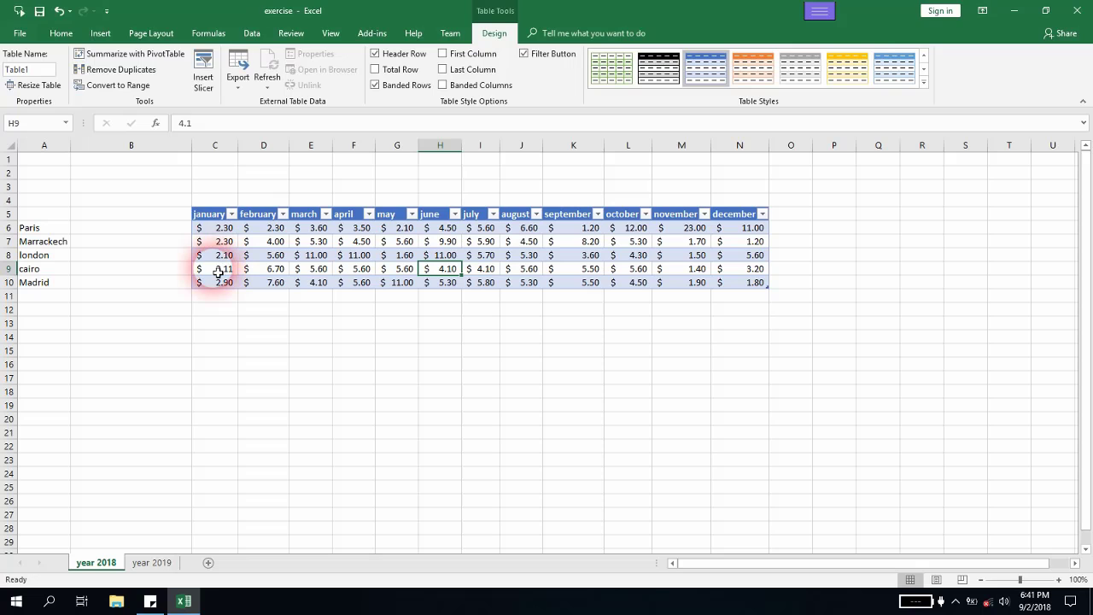
pyautogui.hotkey('ctrl', 'z')
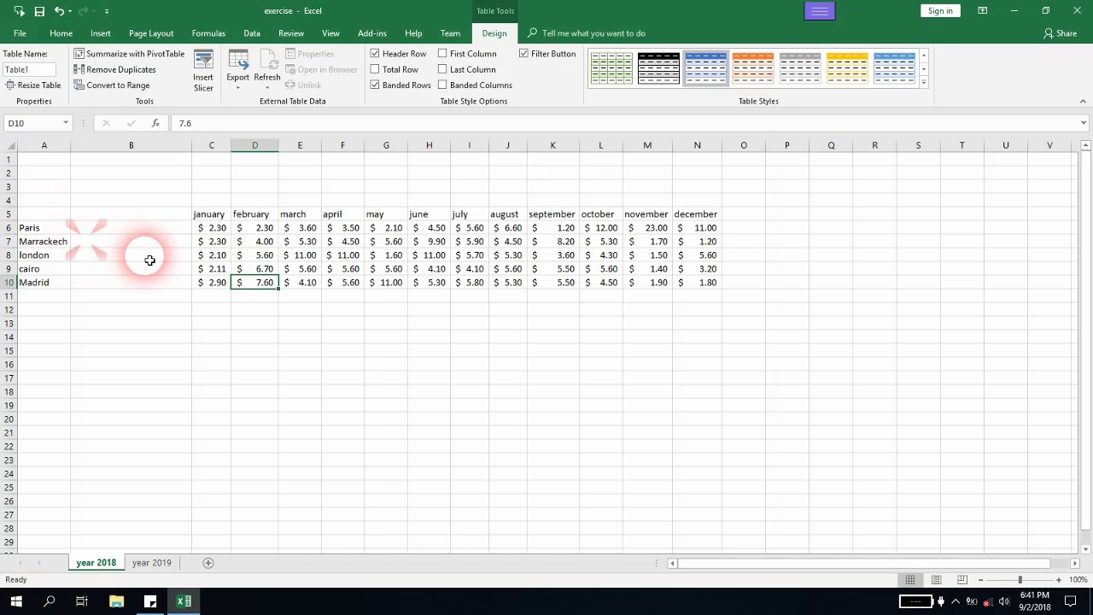
# Convert the range A5:N10 into a table without marking its first row as headers.
pyautogui.click(53, 219)
pyautogui.moveTo(62, 221); pyautogui.dragTo(695, 286)
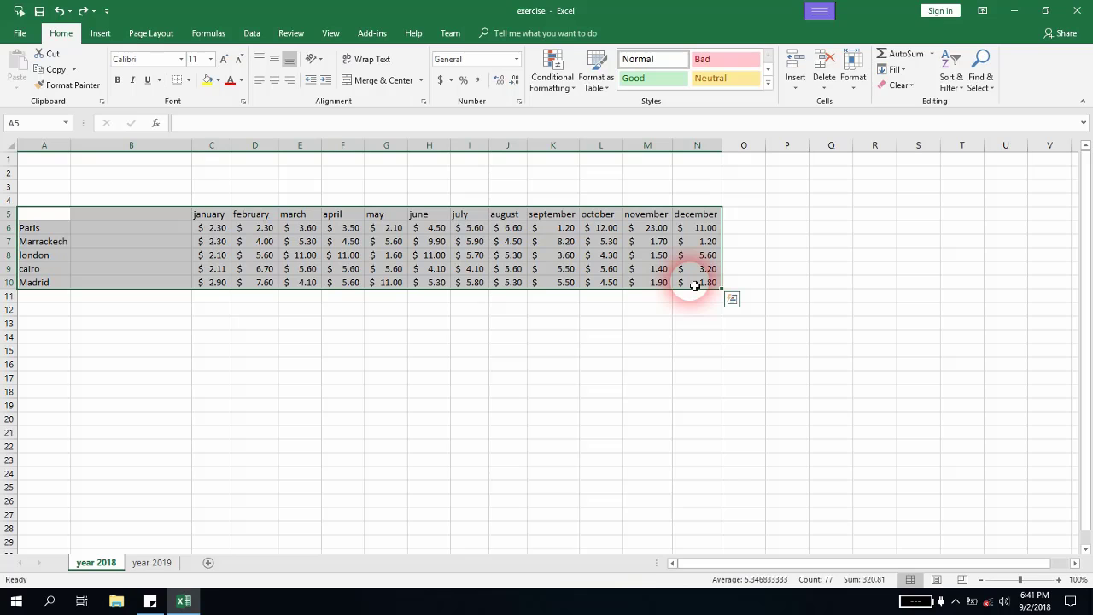
pyautogui.hotkey('ctrl', 't')
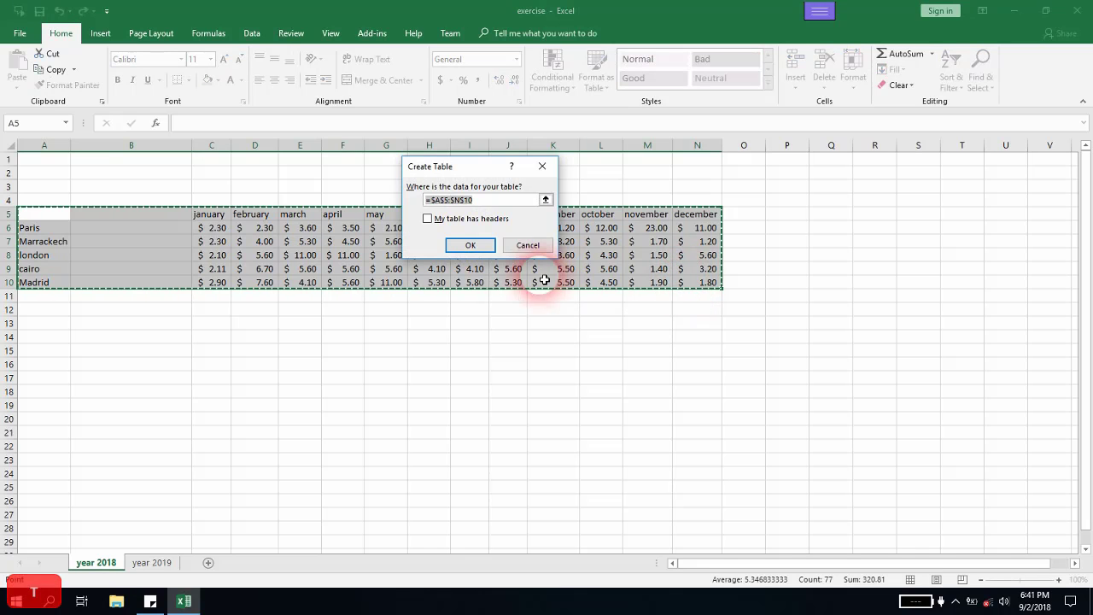
pyautogui.click(478, 250)
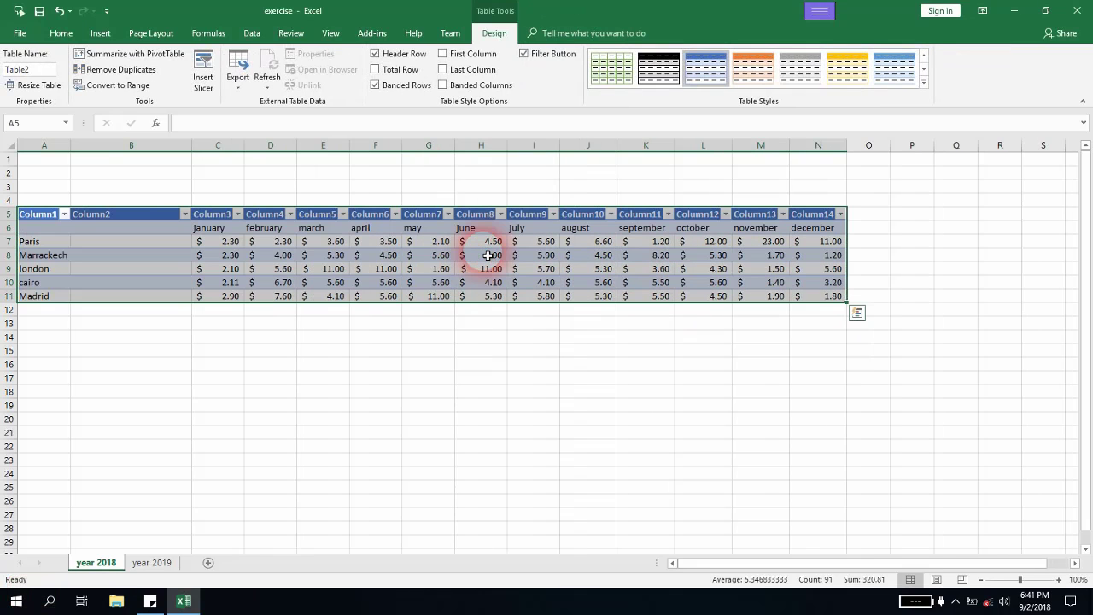
pyautogui.click(241, 268)
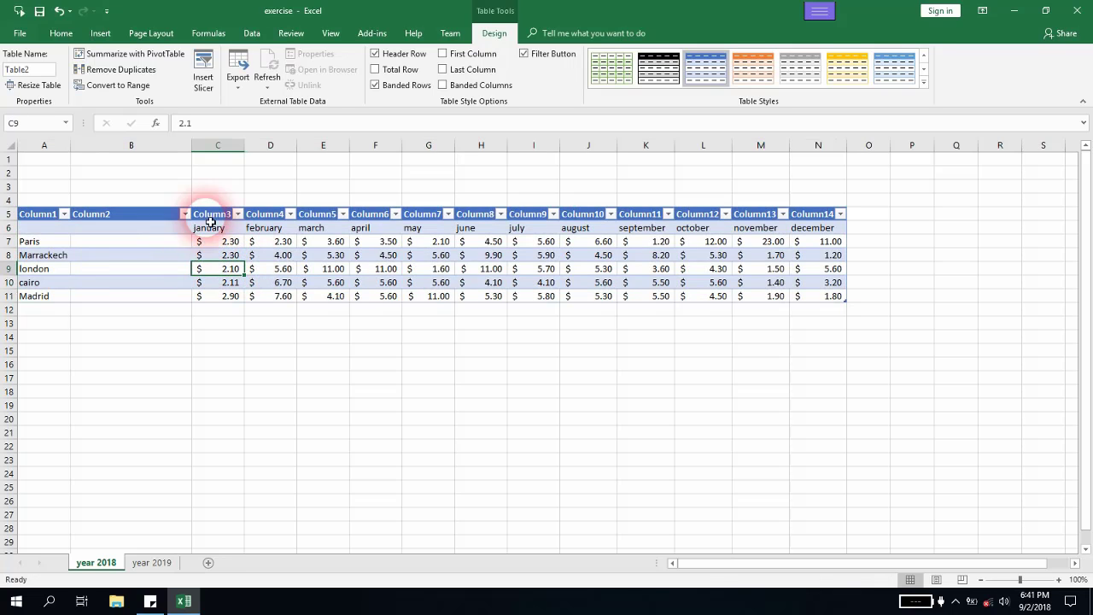
pyautogui.moveTo(195, 155); pyautogui.dragTo(89, 157)
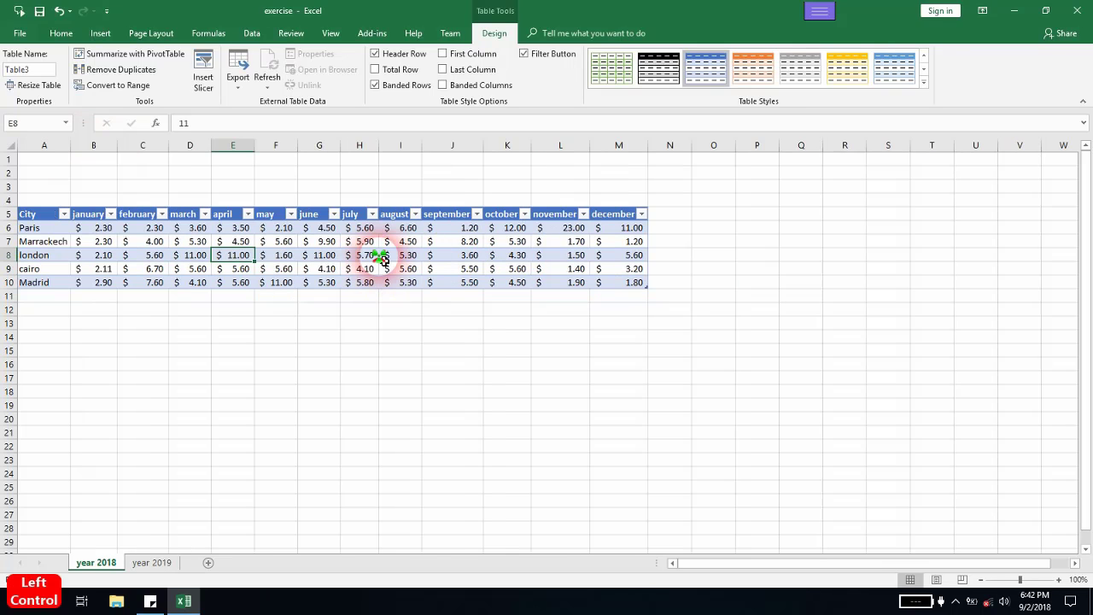
# Apply the green banded table style with gridlines to the 2018 table.
pyautogui.hotkey('ctrl', 'alt', 'p')
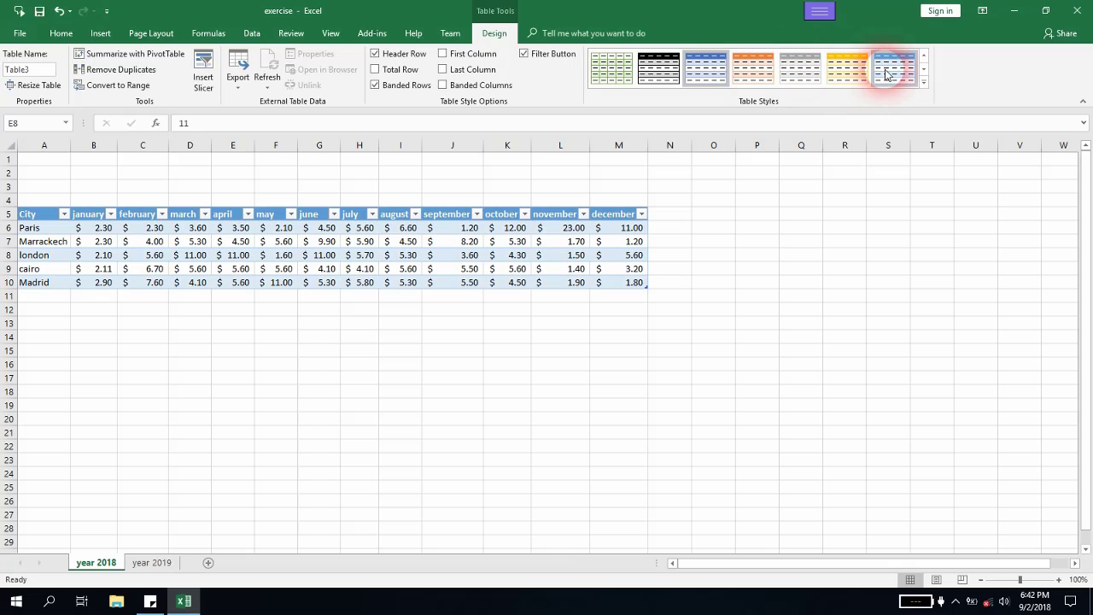
pyautogui.click(627, 74)
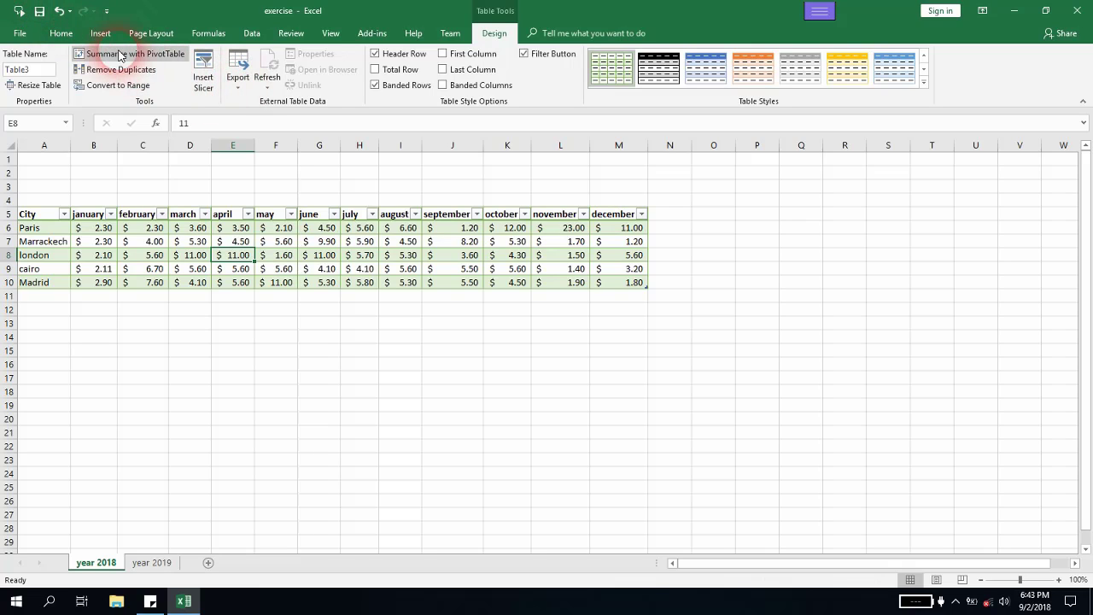
# Try the Good cell style on Marrackech's january amount in B7 and apply the Neutral style.
pyautogui.click(61, 34)
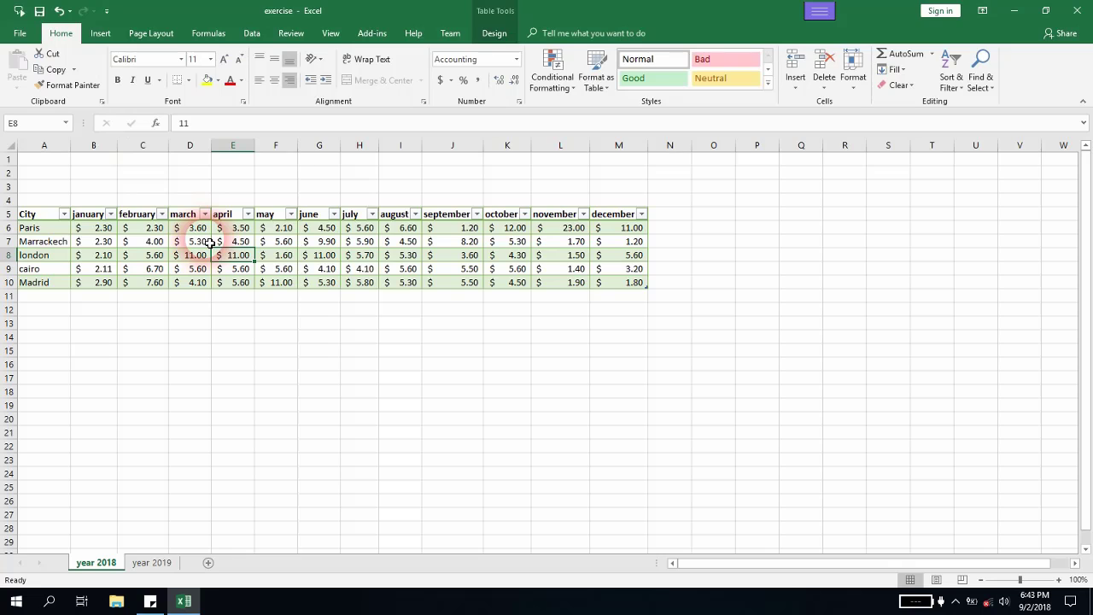
pyautogui.click(91, 227)
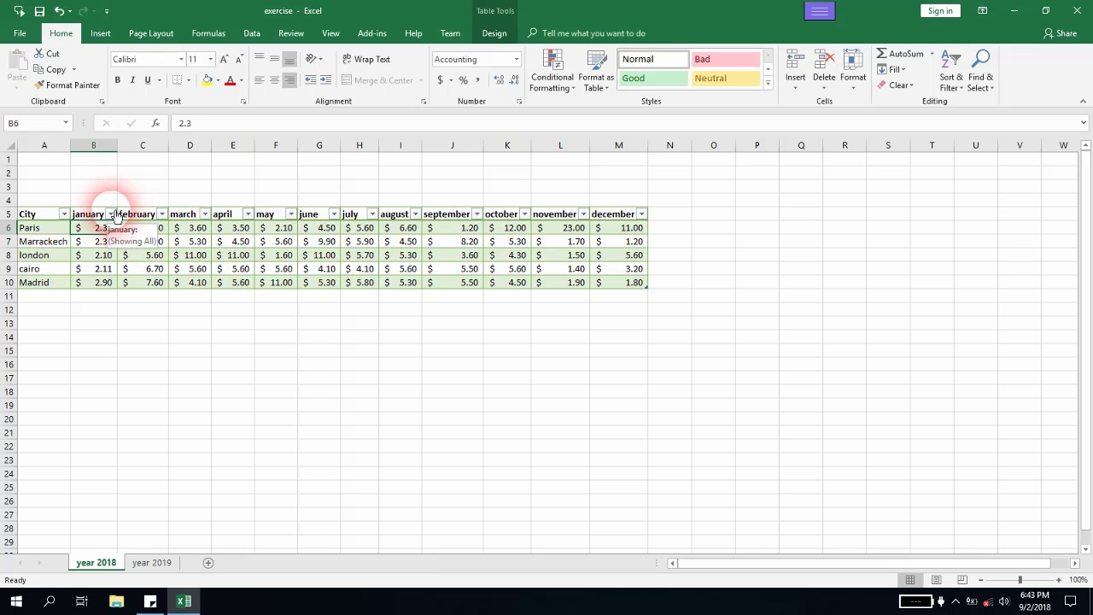
pyautogui.press('Return')
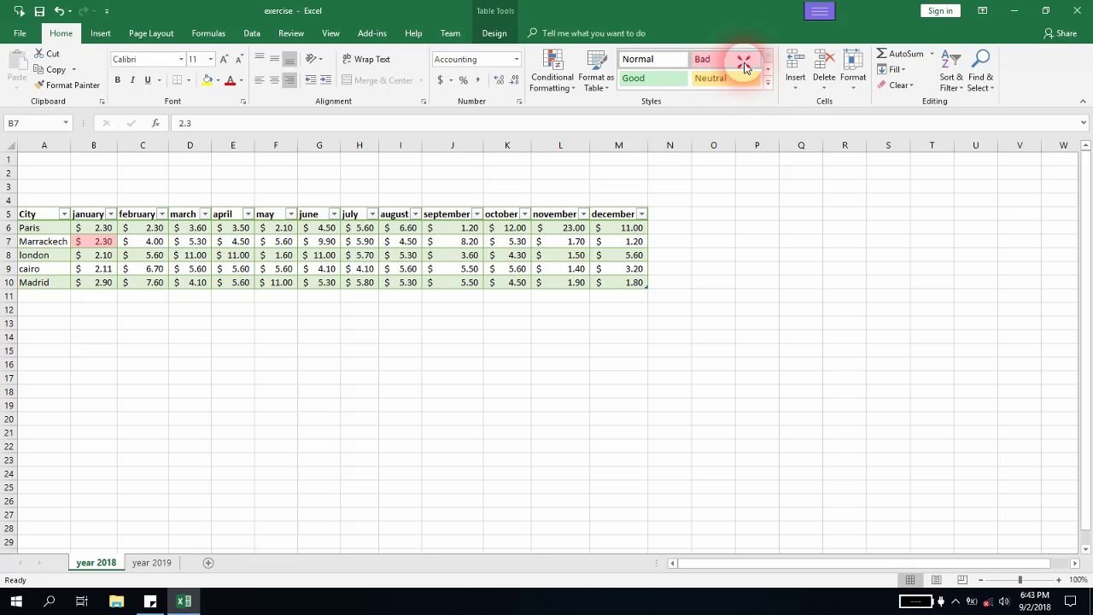
pyautogui.click(649, 85)
pyautogui.click(706, 85)
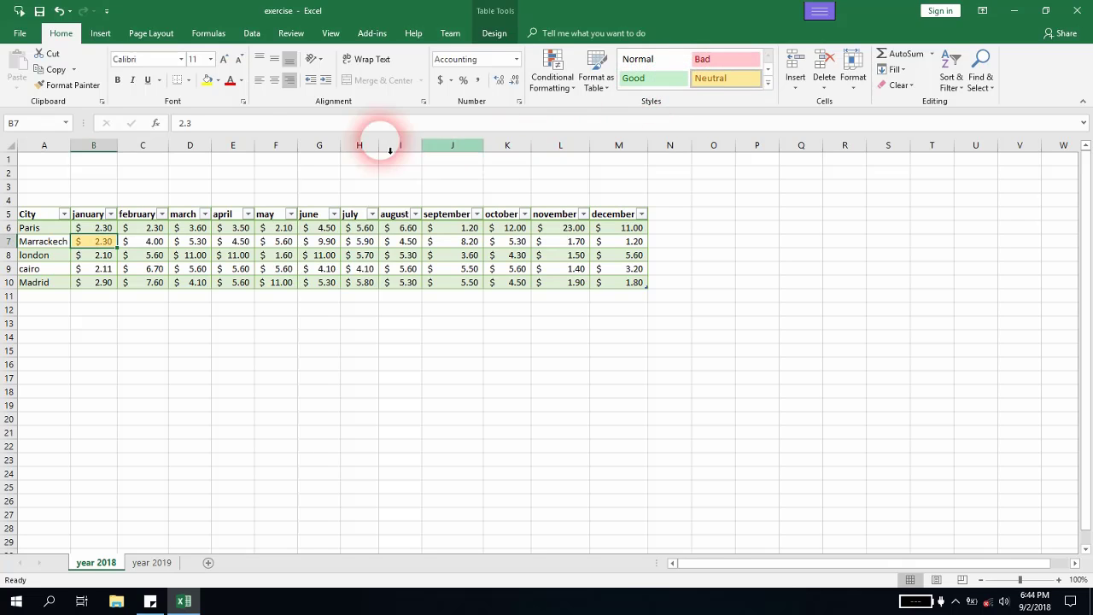
# Set the font color of cell B7 to black and remove its fill.
pyautogui.click(242, 82)
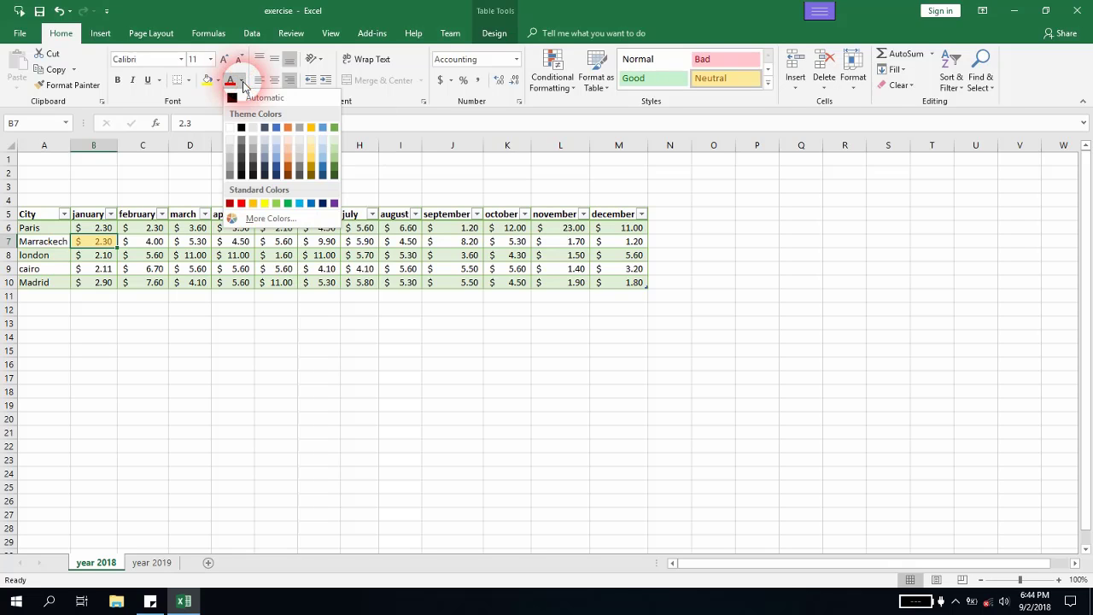
pyautogui.click(242, 128)
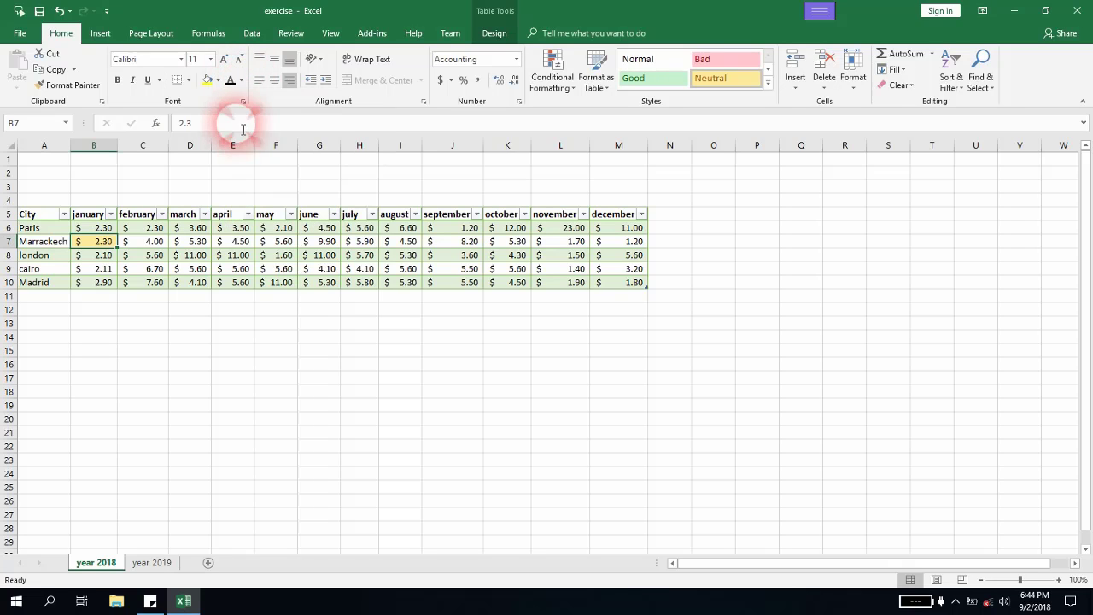
pyautogui.click(219, 81)
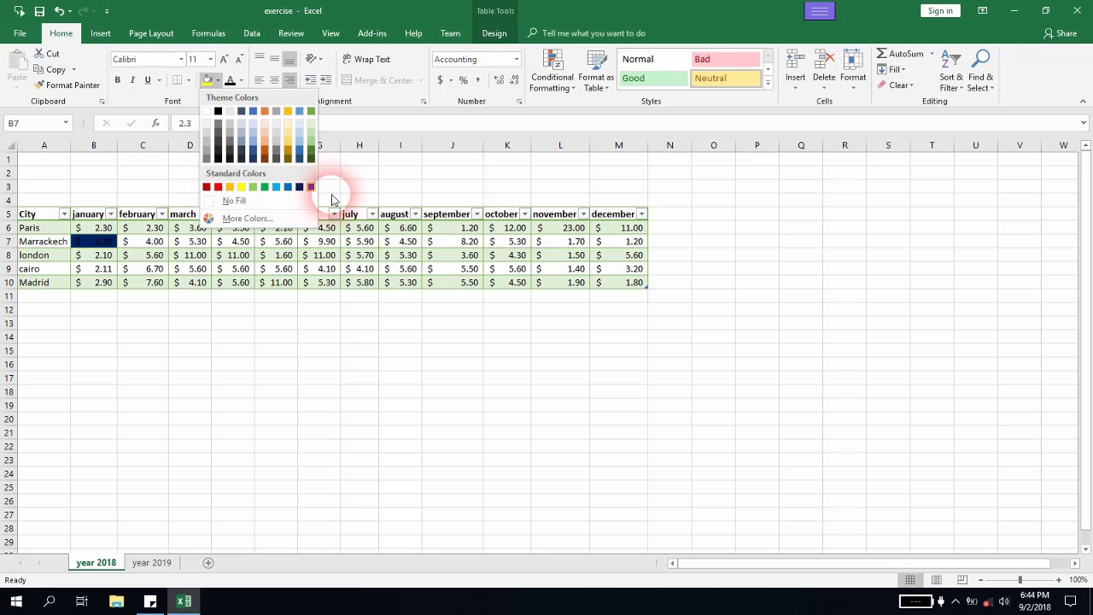
pyautogui.click(248, 202)
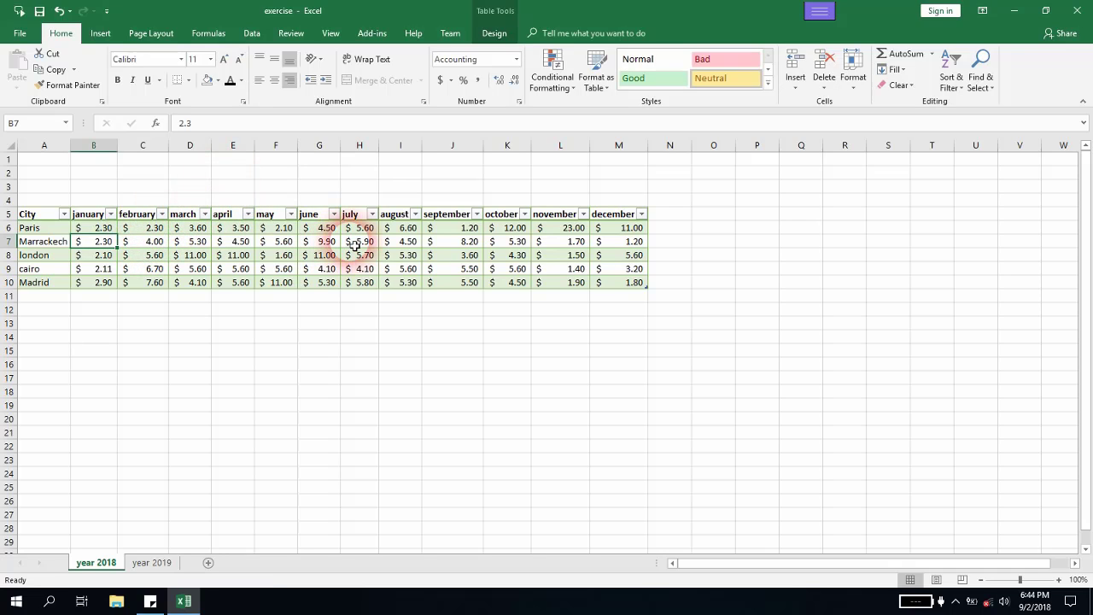
pyautogui.hotkey('alt', 'p')
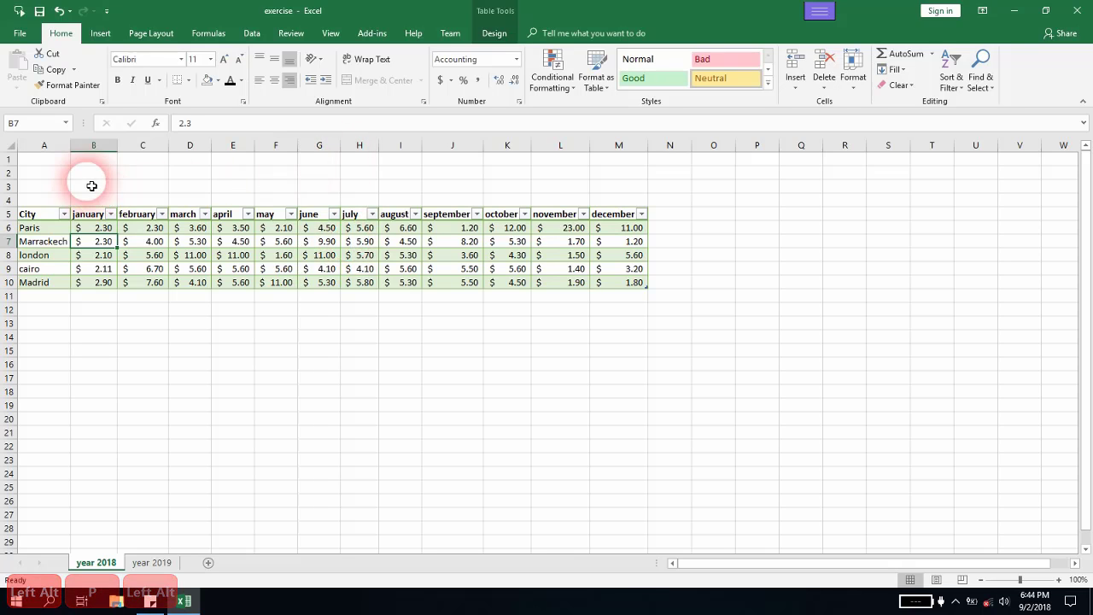
# Enter the title "World wide resto" in cell A1.
pyautogui.moveTo(62, 164)
pyautogui.mouseDown()
pyautogui.moveTo(290, 160)
pyautogui.moveTo(55, 162)
pyautogui.mouseUp()
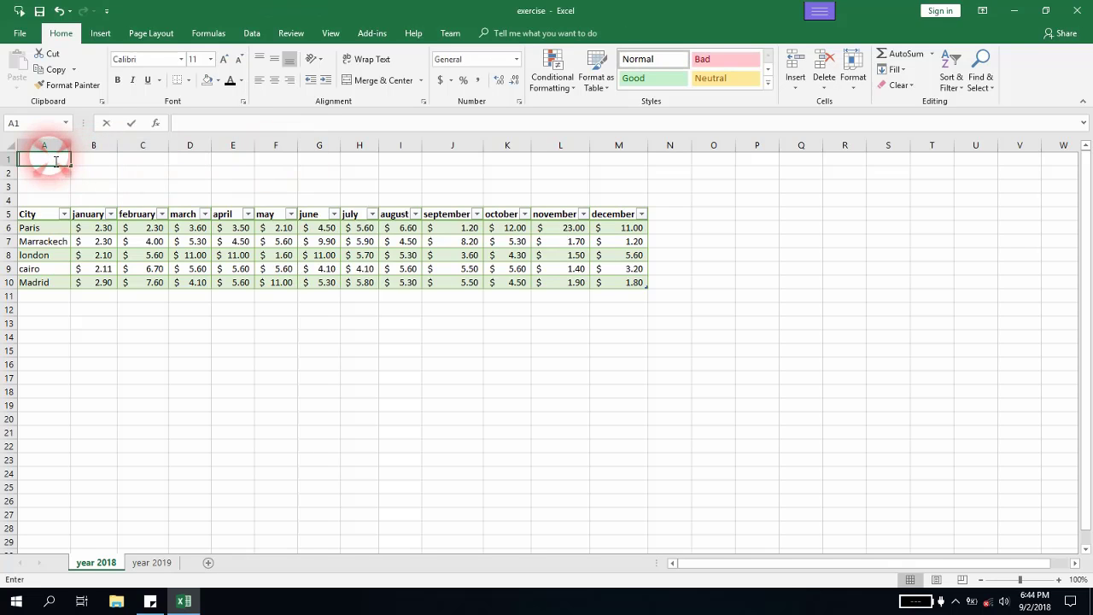
pyautogui.write('World')
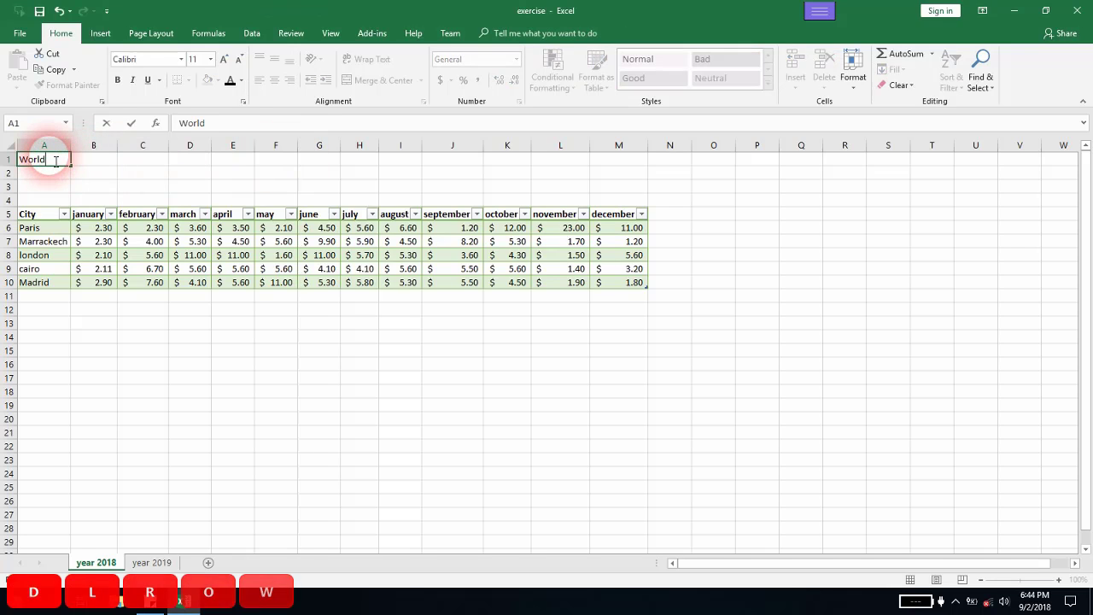
pyautogui.write(' wide tes')
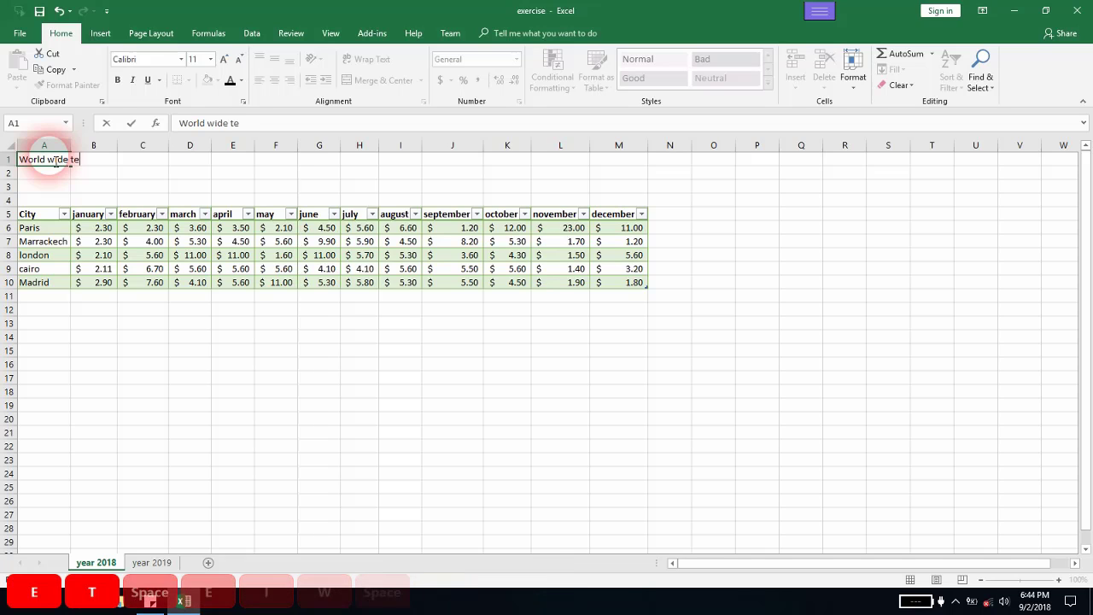
pyautogui.press('BackSpace')
pyautogui.press('BackSpace')
pyautogui.press('BackSpace')
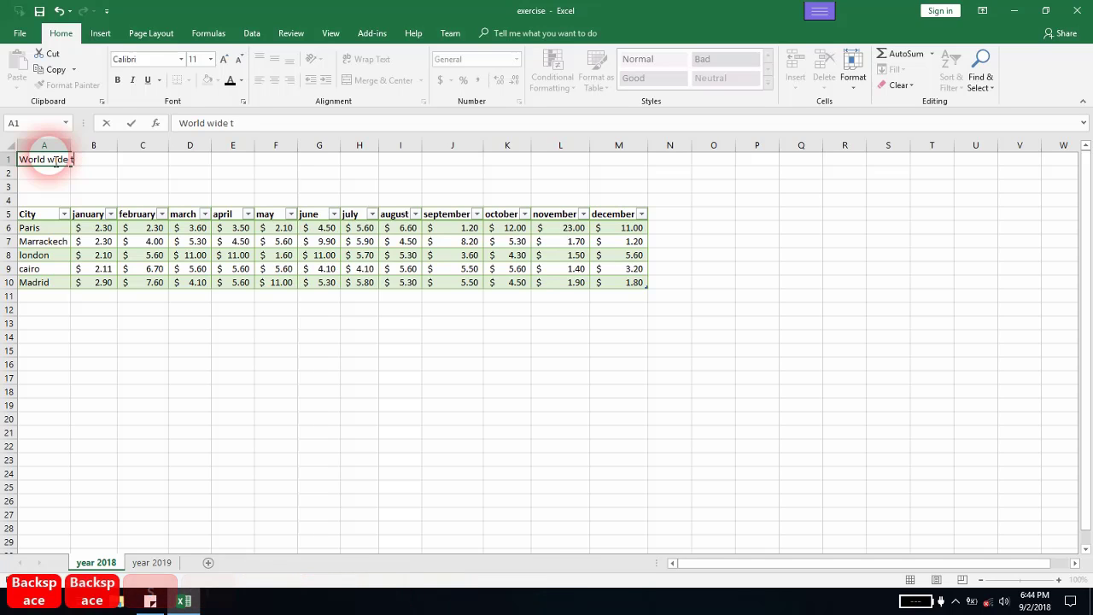
pyautogui.write('resto')
pyautogui.press('Return')
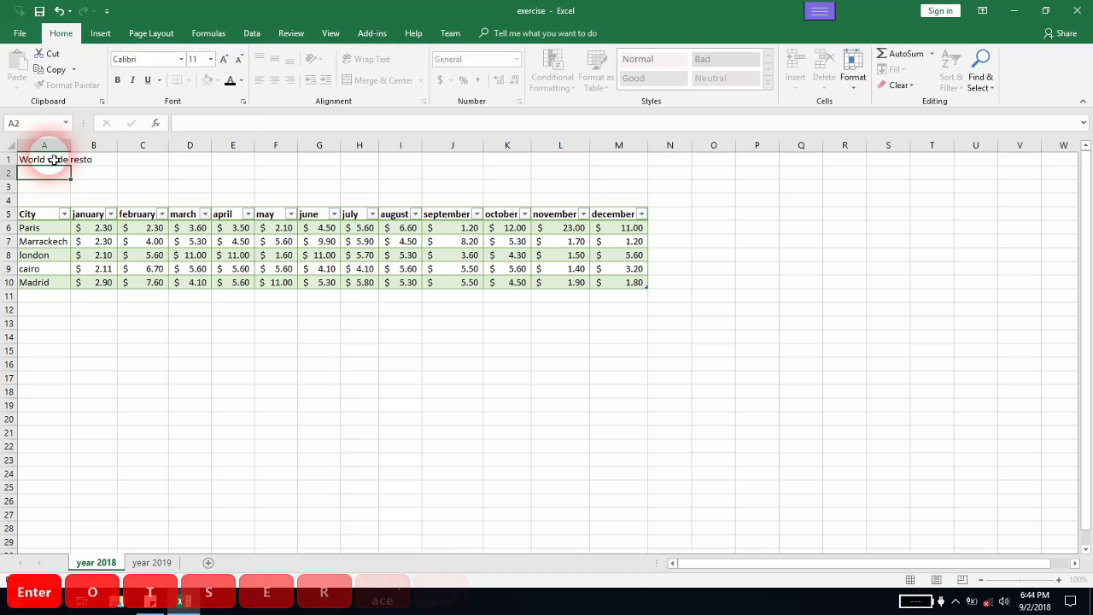
# Center the title in cell A1 alone with Merge & Center.
pyautogui.click(63, 162)
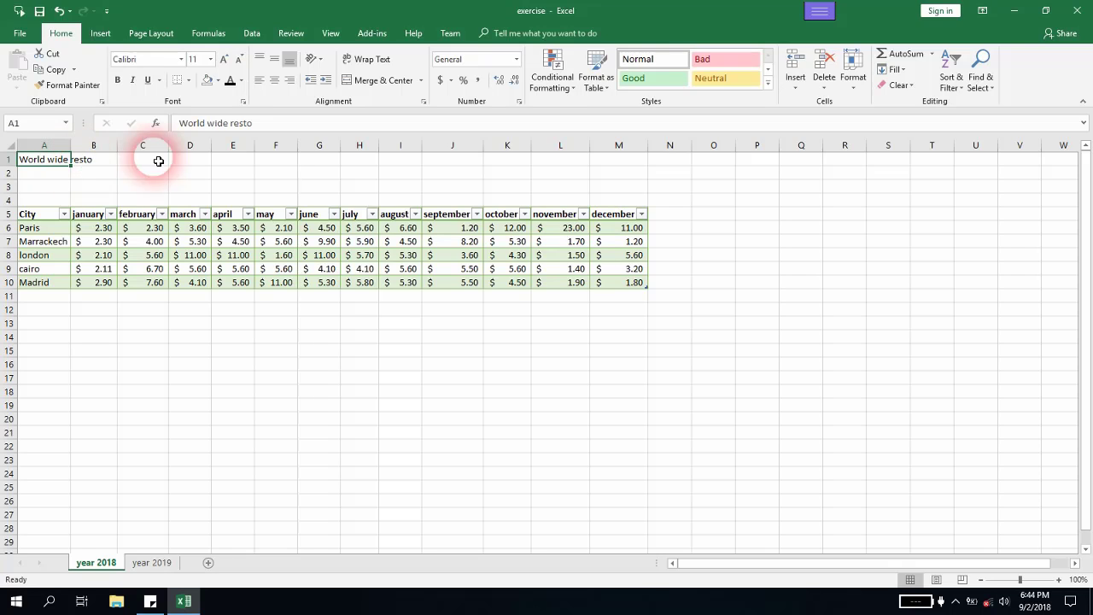
pyautogui.click(381, 82)
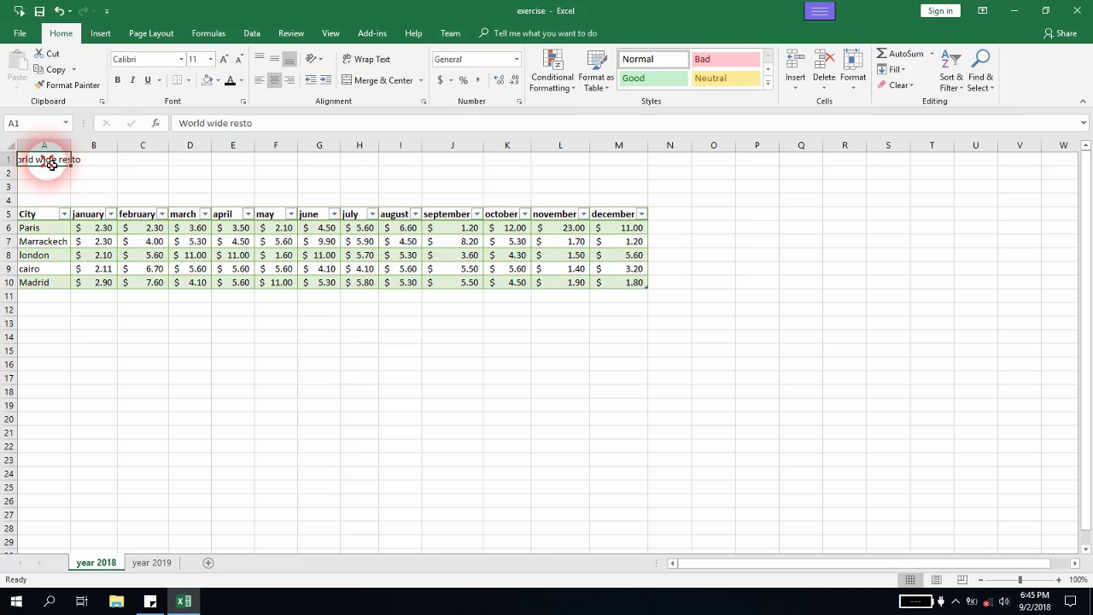
# Merge and center the title across A1:B1, check the merged cell, and undo the merge.
pyautogui.moveTo(52, 163); pyautogui.dragTo(104, 161)
pyautogui.click(147, 160)
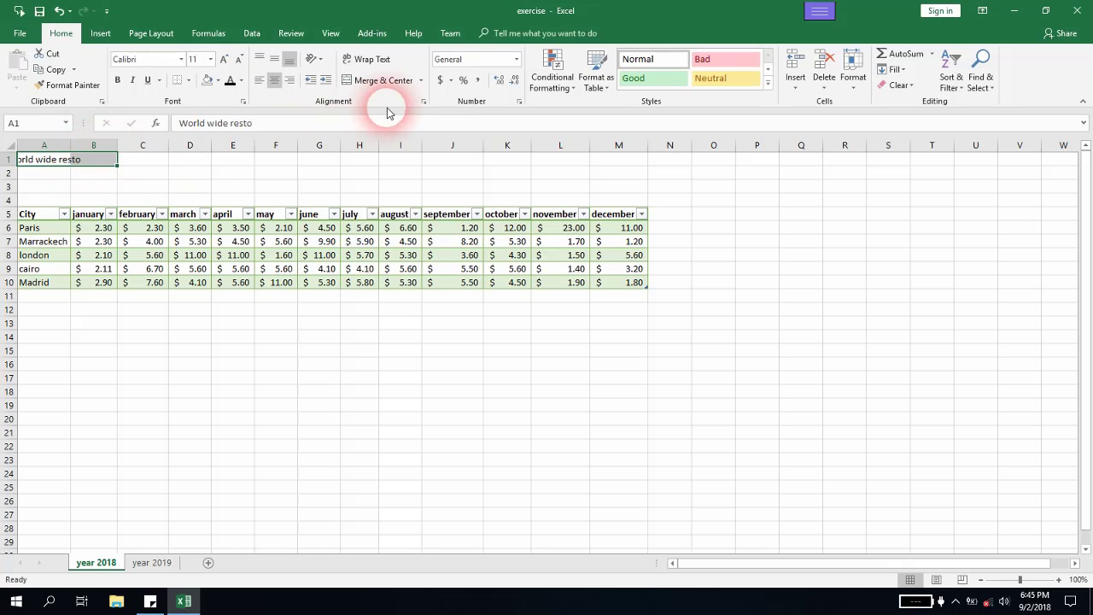
pyautogui.click(381, 80)
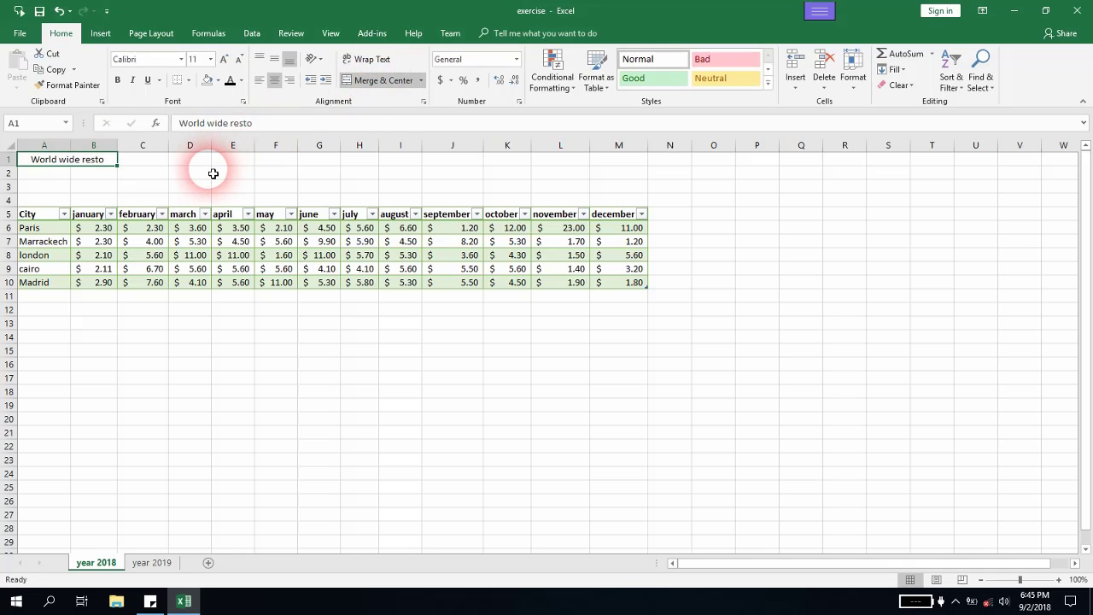
pyautogui.click(101, 184)
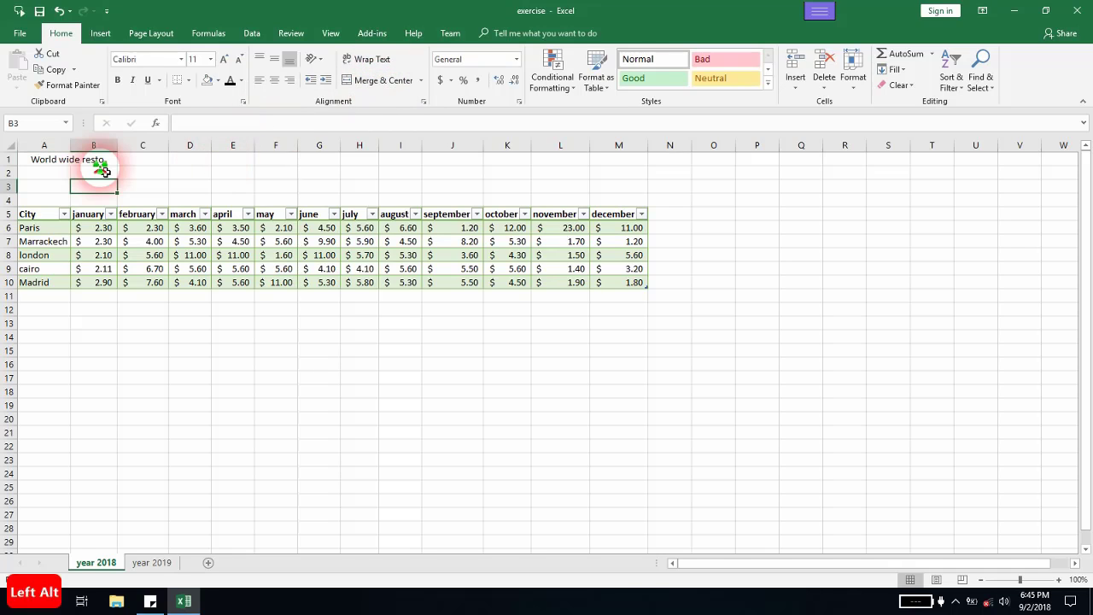
pyautogui.hotkey('alt', 'p')
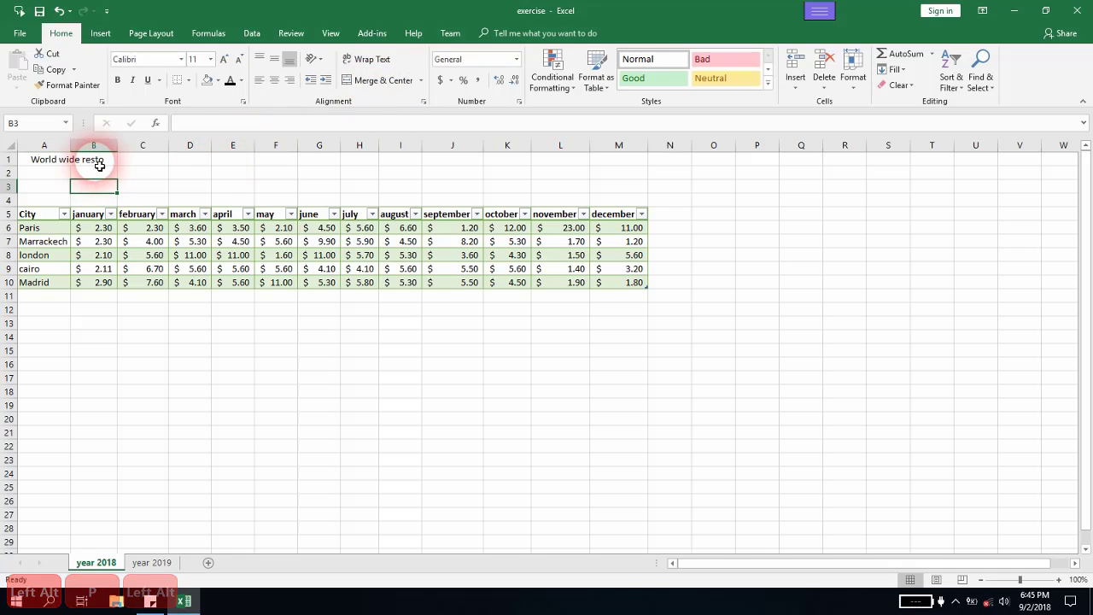
pyautogui.click(100, 165)
pyautogui.click(80, 160)
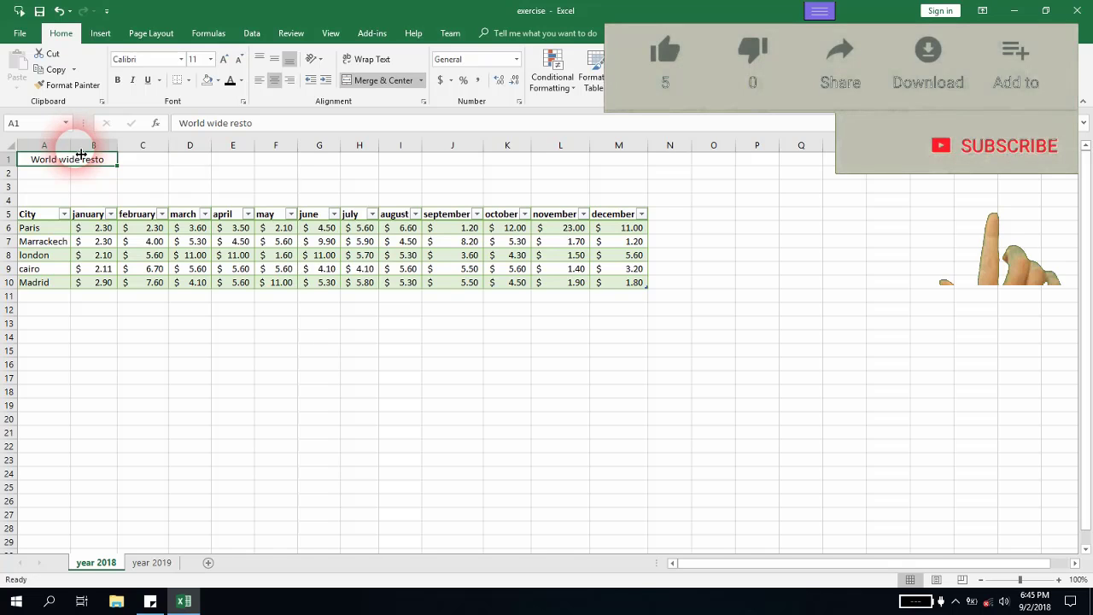
pyautogui.hotkey('ctrl', 'z')
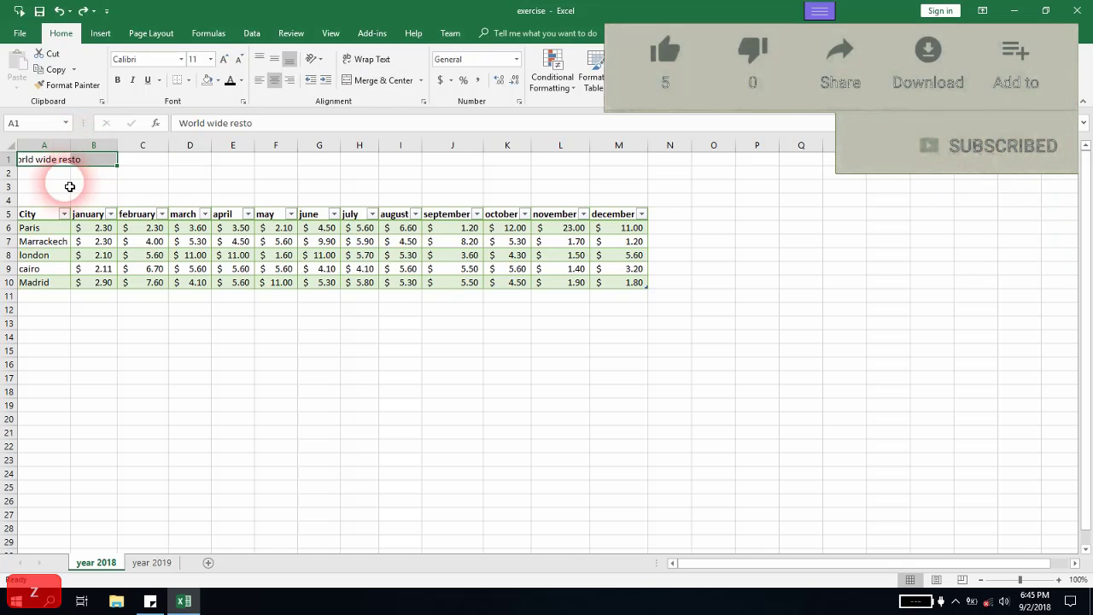
# Wrap the title text within cell A1 and undo the wrapping.
pyautogui.click(48, 159)
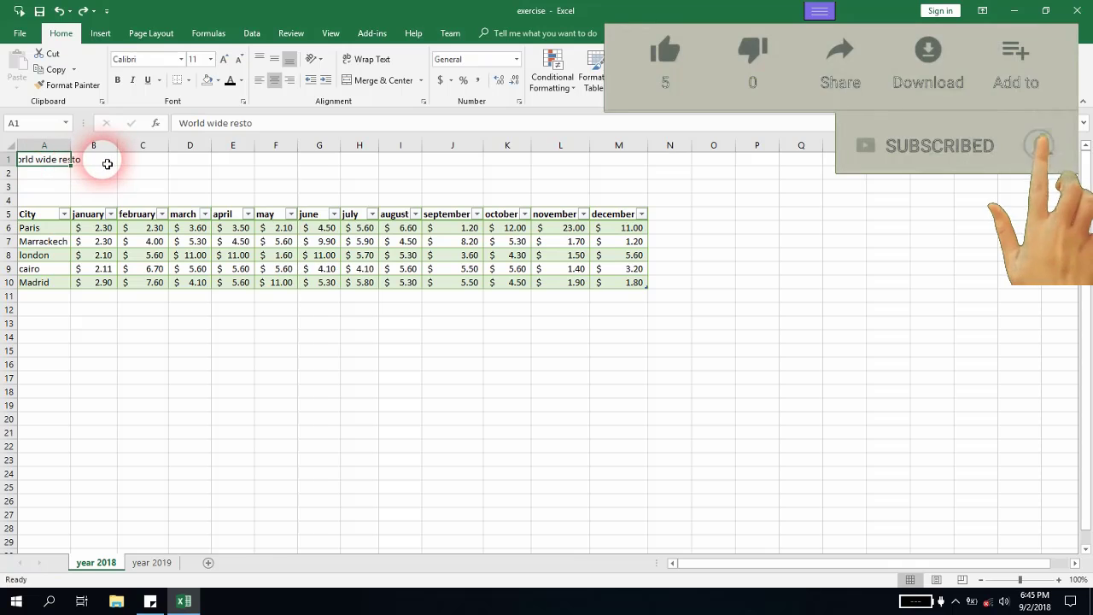
pyautogui.click(367, 69)
pyautogui.click(56, 172)
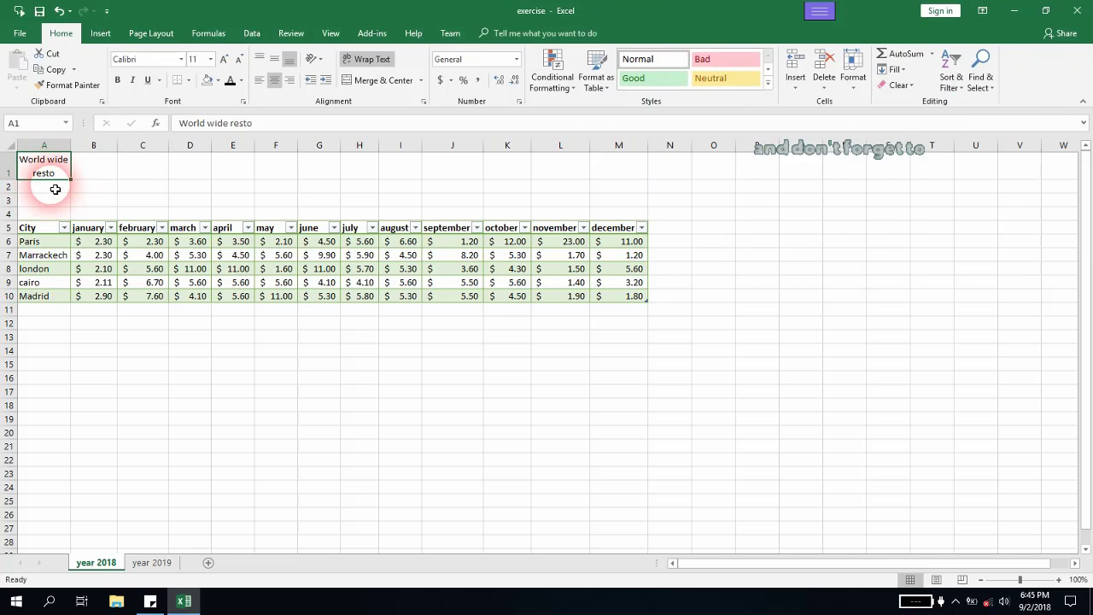
pyautogui.hotkey('ctrl', 'z')
# Merge and center the "World wide resto" title across A1:B1.
pyautogui.moveTo(49, 157); pyautogui.dragTo(91, 159)
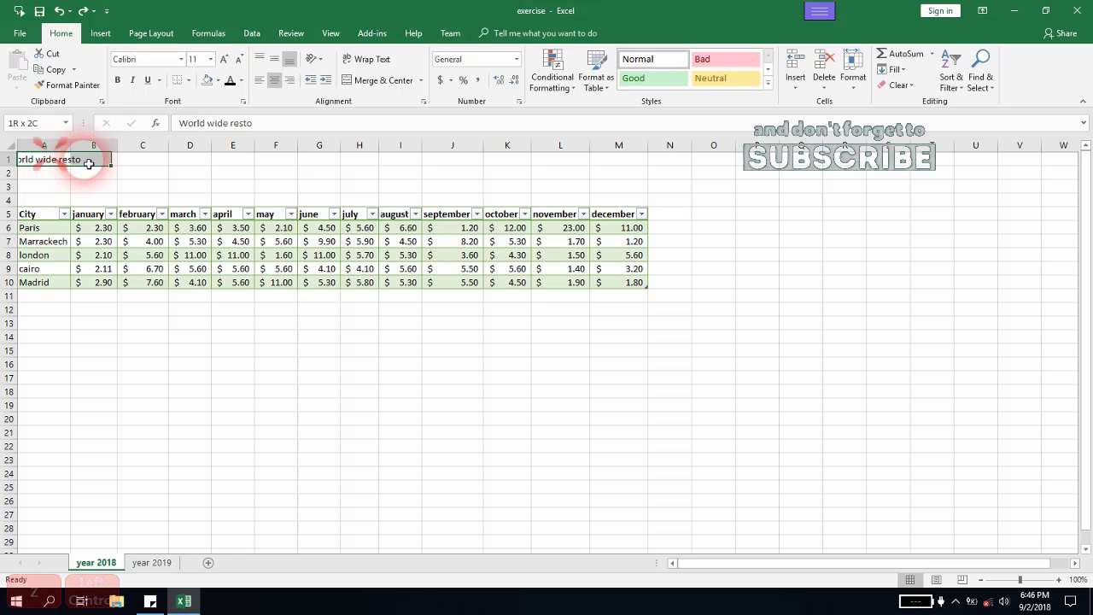
pyautogui.click(389, 82)
pyautogui.click(177, 347)
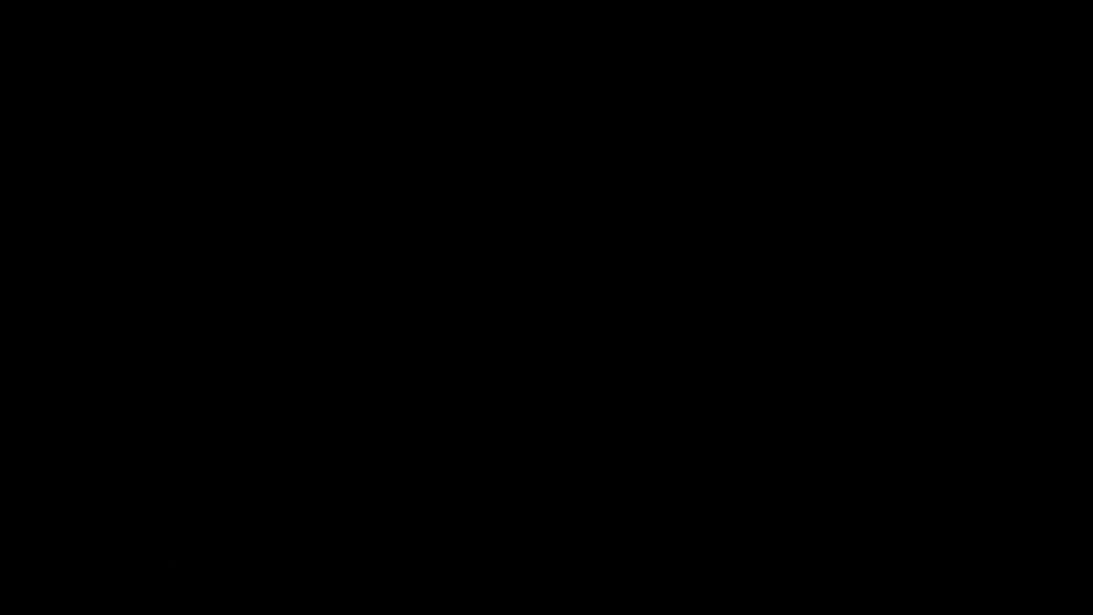